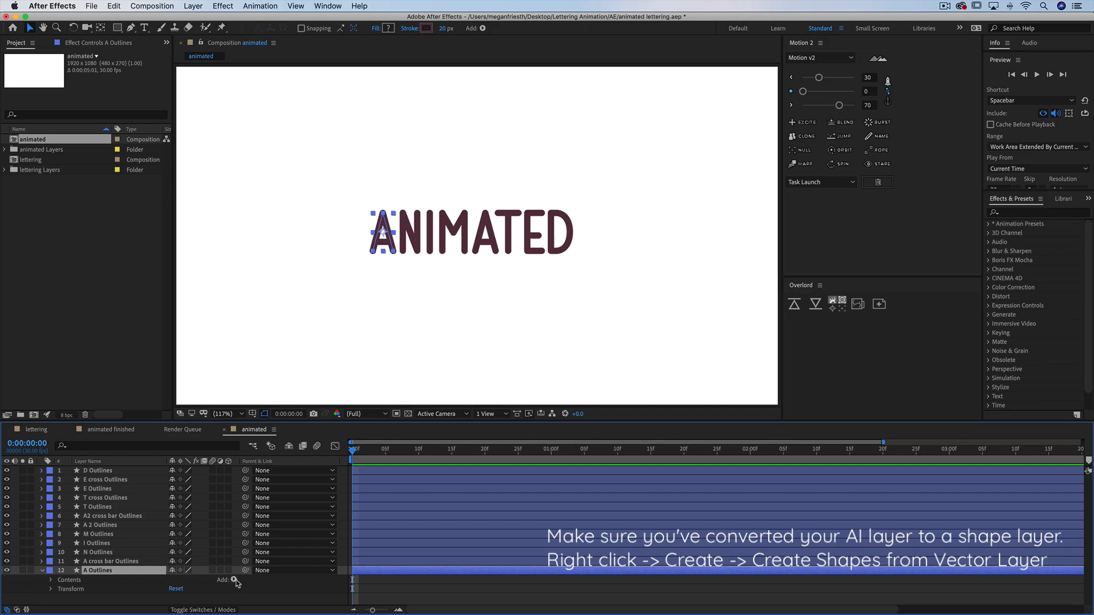
Add Trim Paths to the A Outlines shape layer and expand its properties
click(234, 580)
click(256, 557)
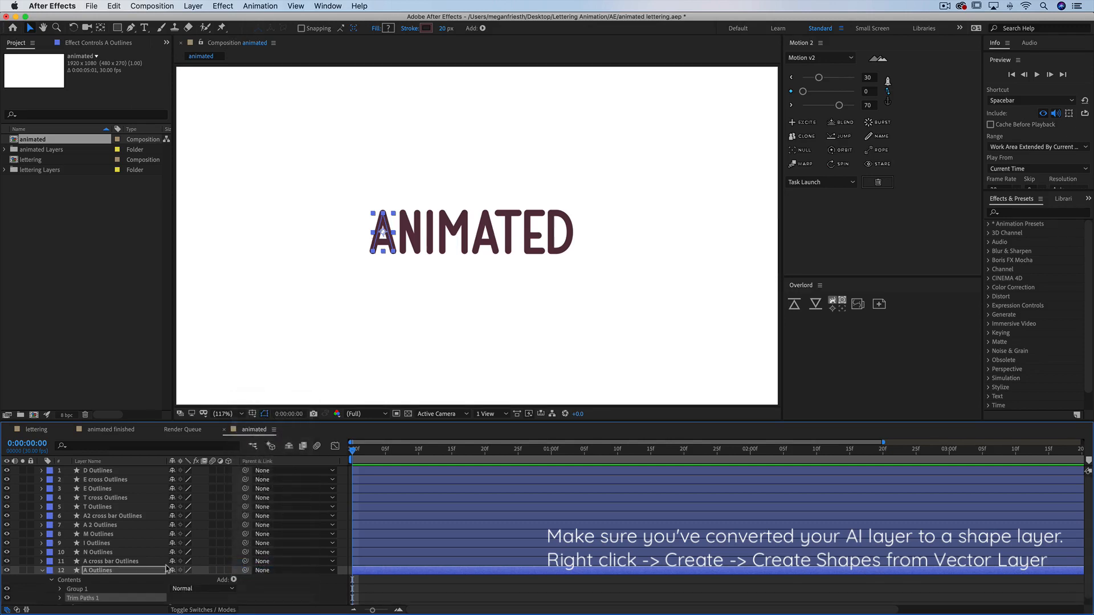
click(60, 598)
scroll(67, 594, down, 3)
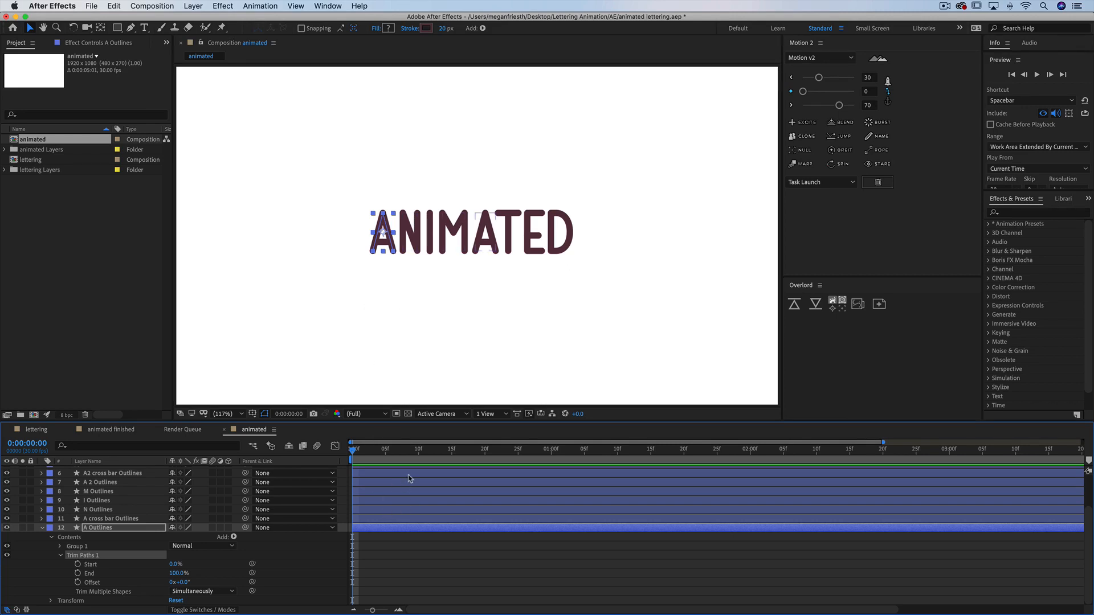
Keyframe the Trim Paths End at 100% at frame 10 and 0% at frame 0
click(419, 456)
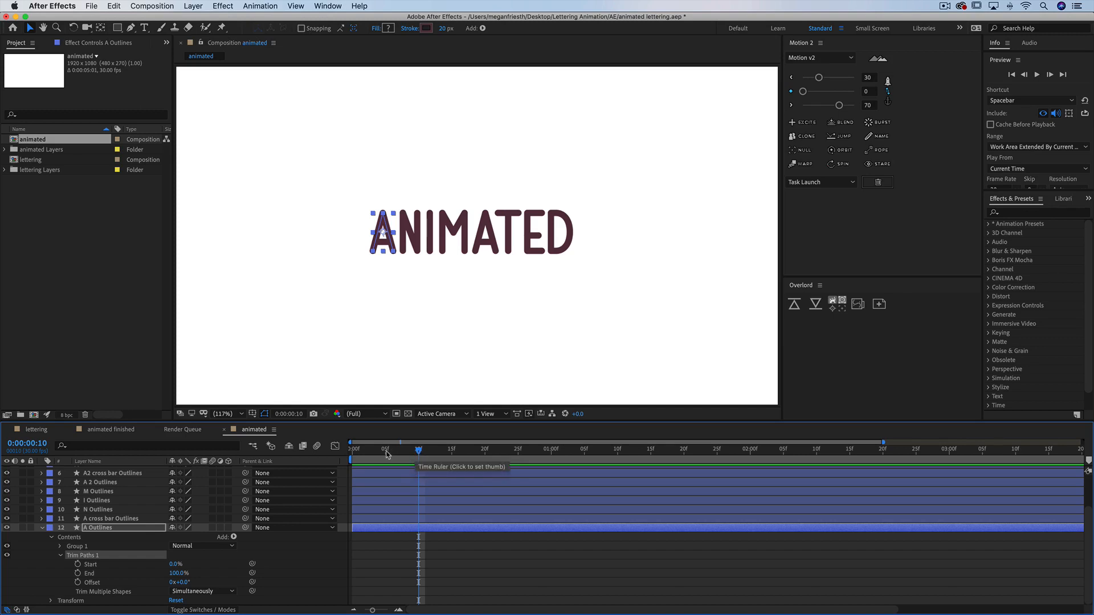
click(78, 574)
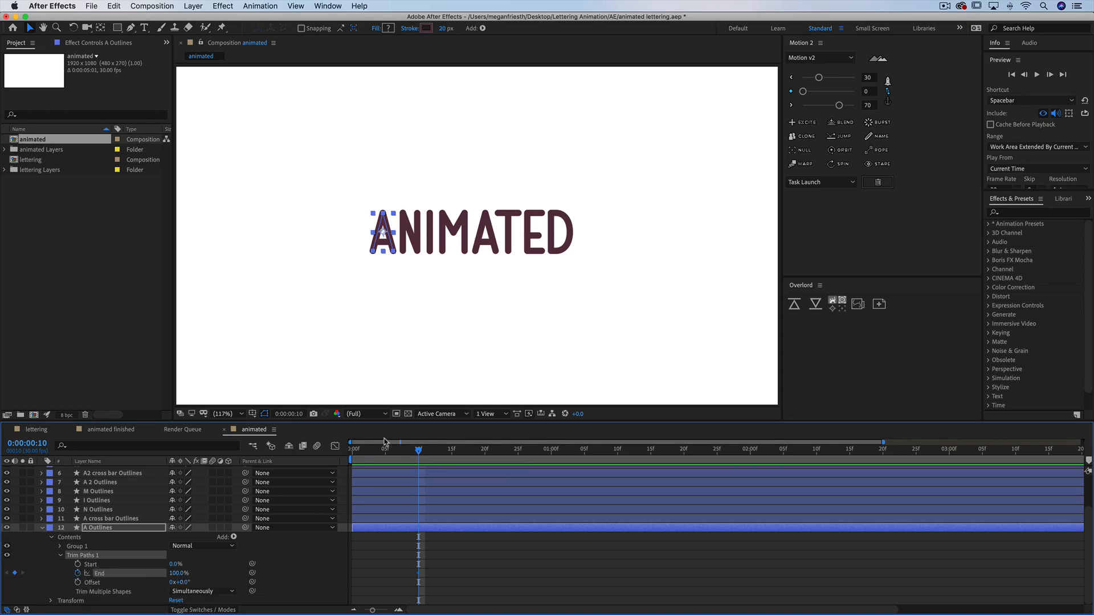
click(355, 451)
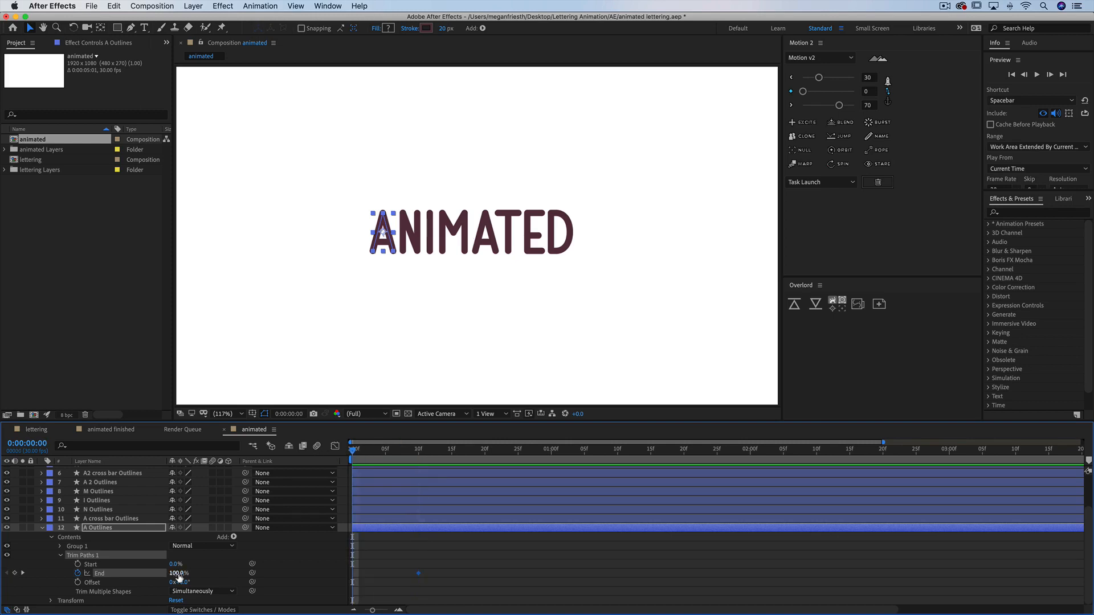
drag(176, 573, 85, 574)
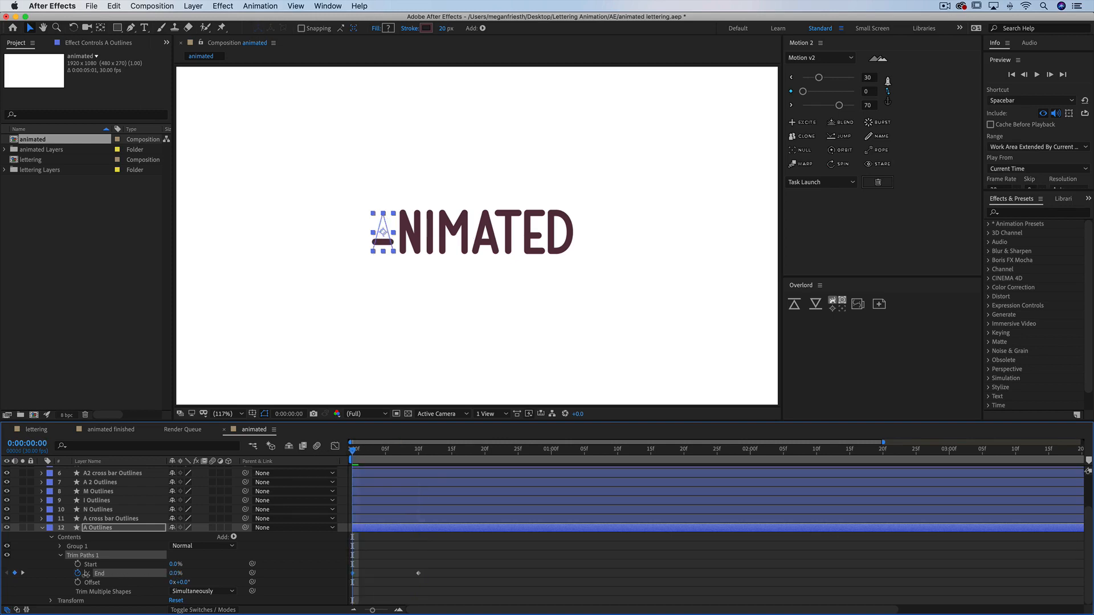
click(375, 567)
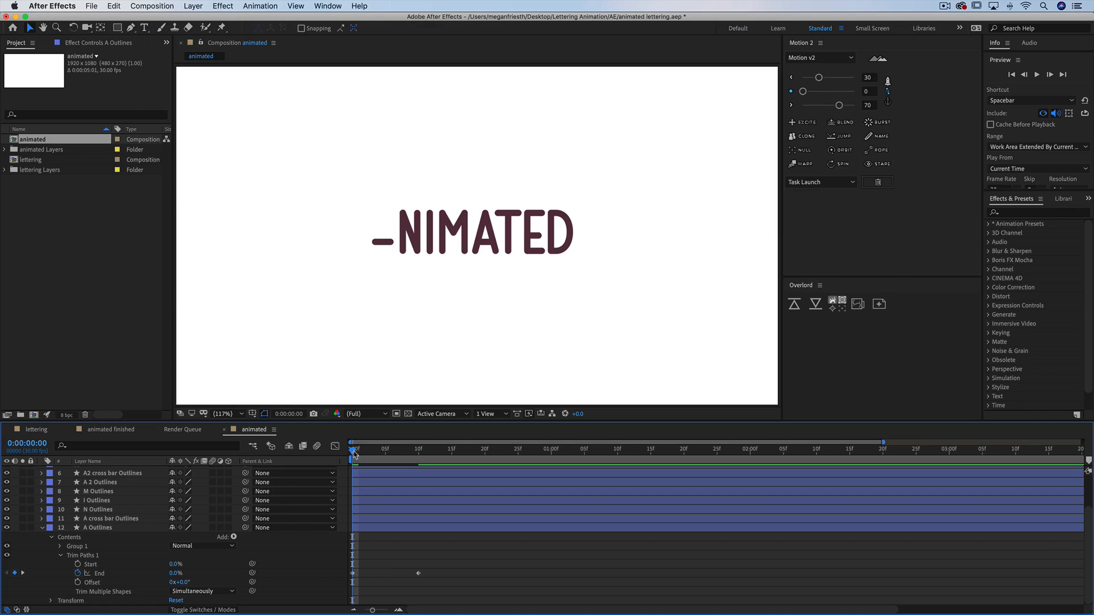
Copy the A Outlines Trim Paths 1 with its keyframes
drag(355, 451, 422, 455)
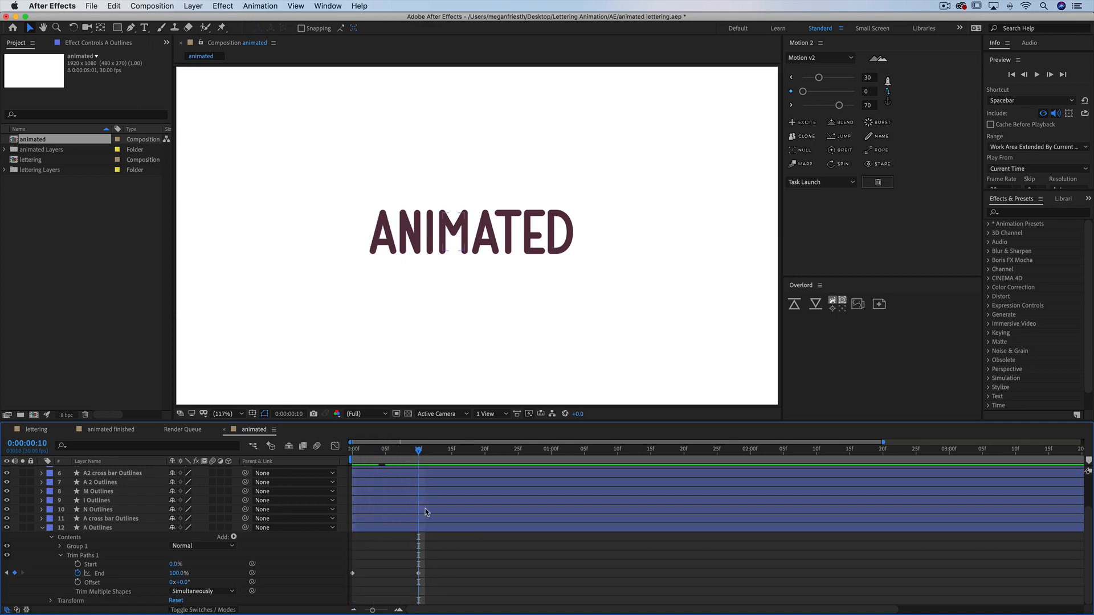
click(426, 519)
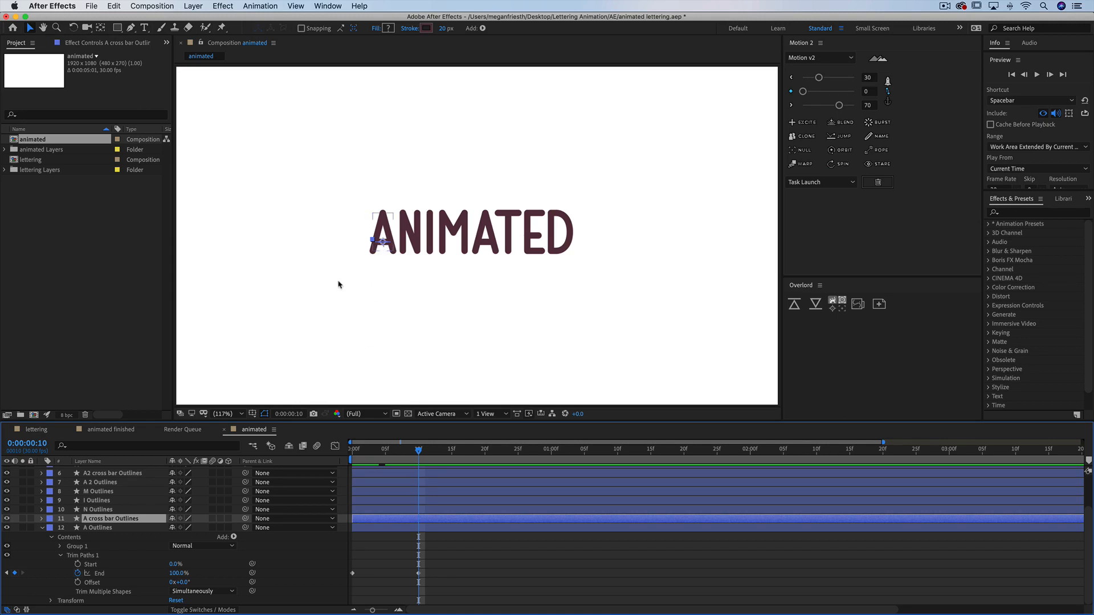
click(87, 556)
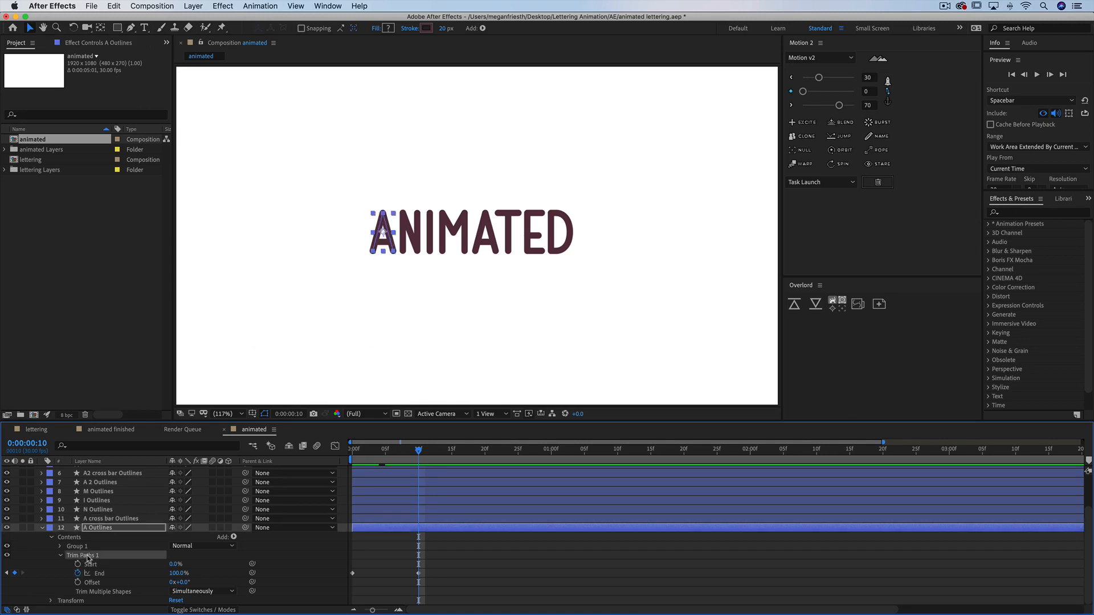
key(super+c)
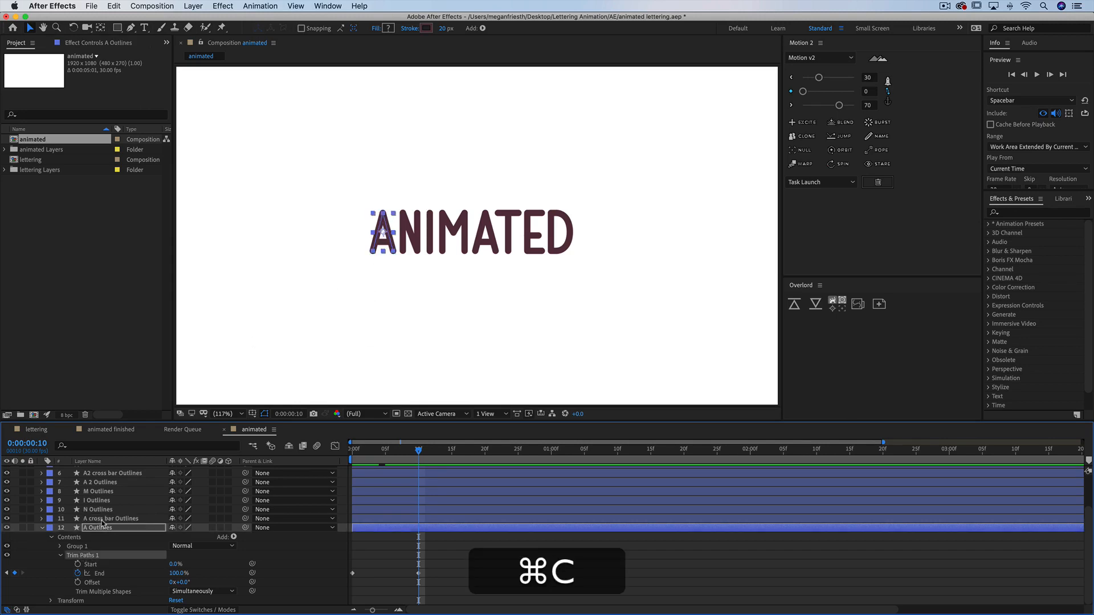
Paste the trim animation onto A cross bar Outlines at frame 10 and shorten it to end at frame 13
click(102, 519)
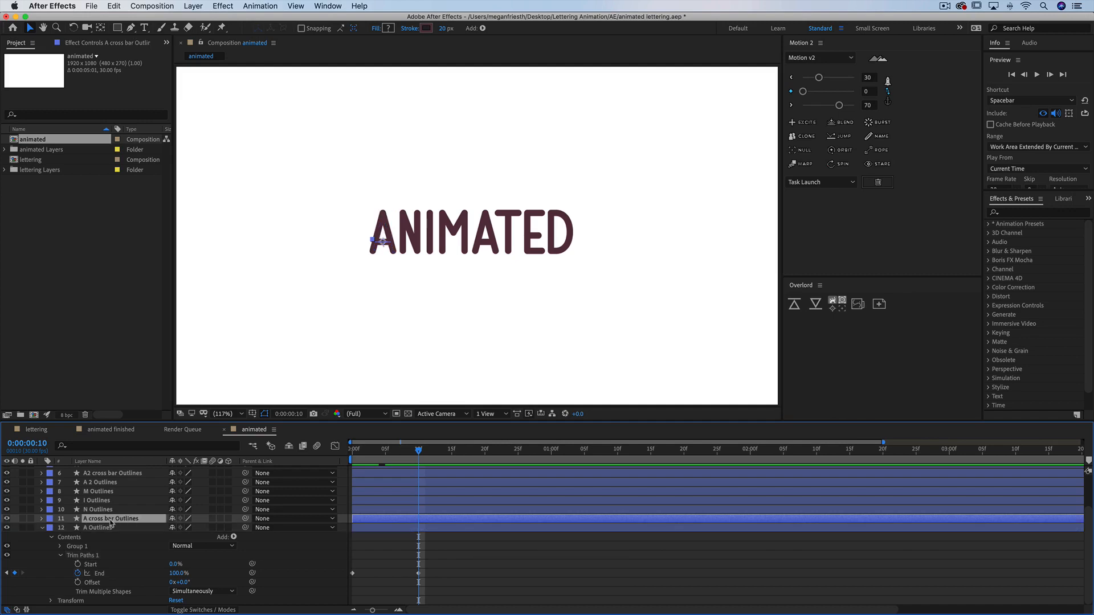
key(super+v)
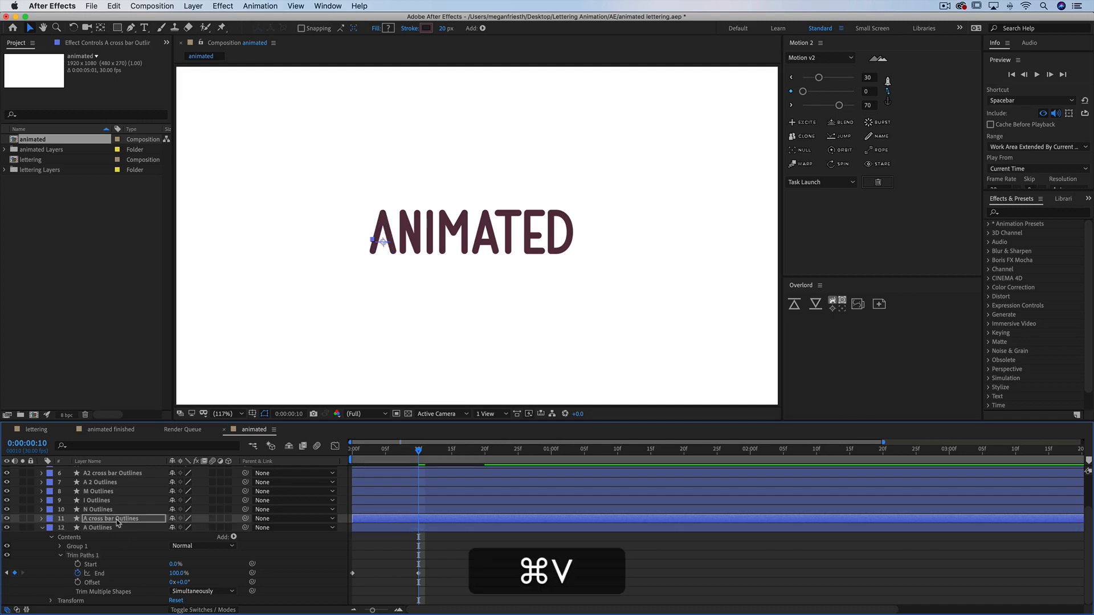
key(u)
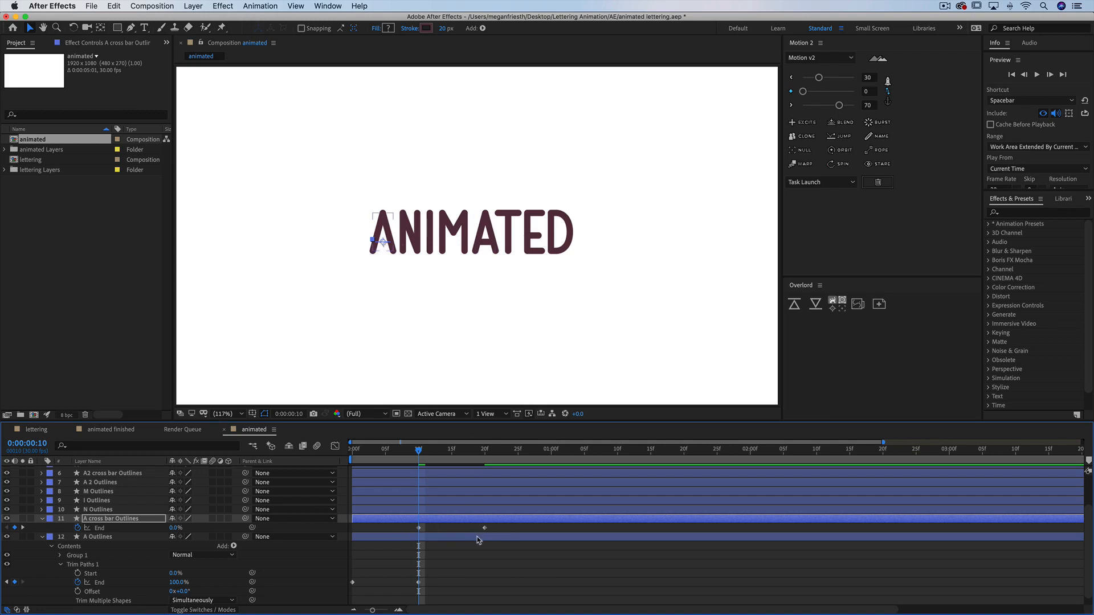
drag(485, 530, 439, 530)
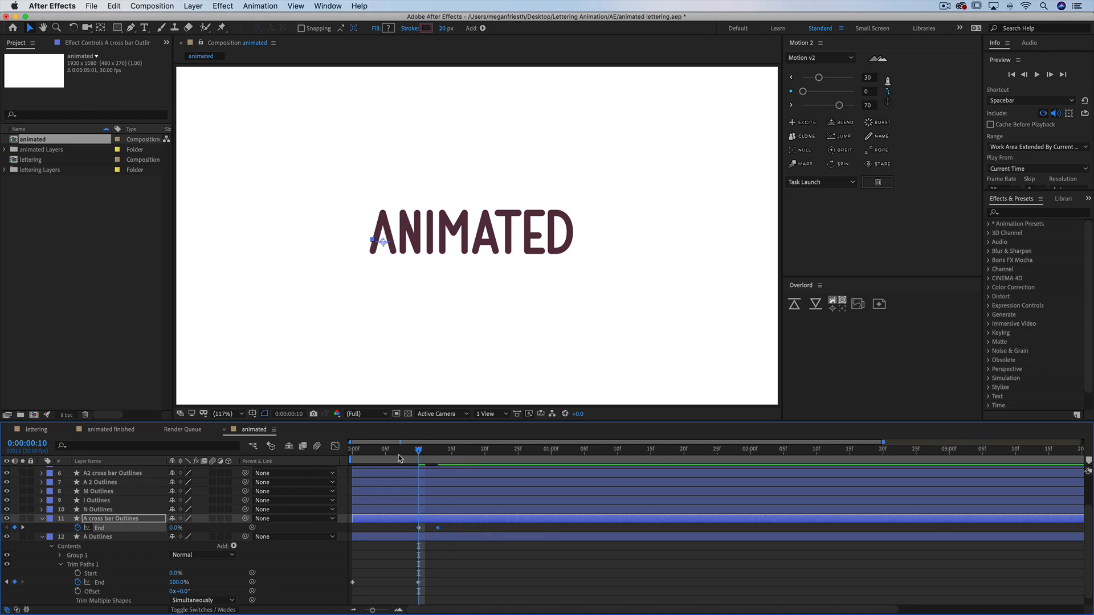
Paste the trim animation onto N Outlines at frame 13 and reveal its keyframes
mouse_move(421, 451)
mouse_down()
mouse_move(332, 460)
mouse_move(448, 466)
mouse_up()
click(447, 465)
click(438, 452)
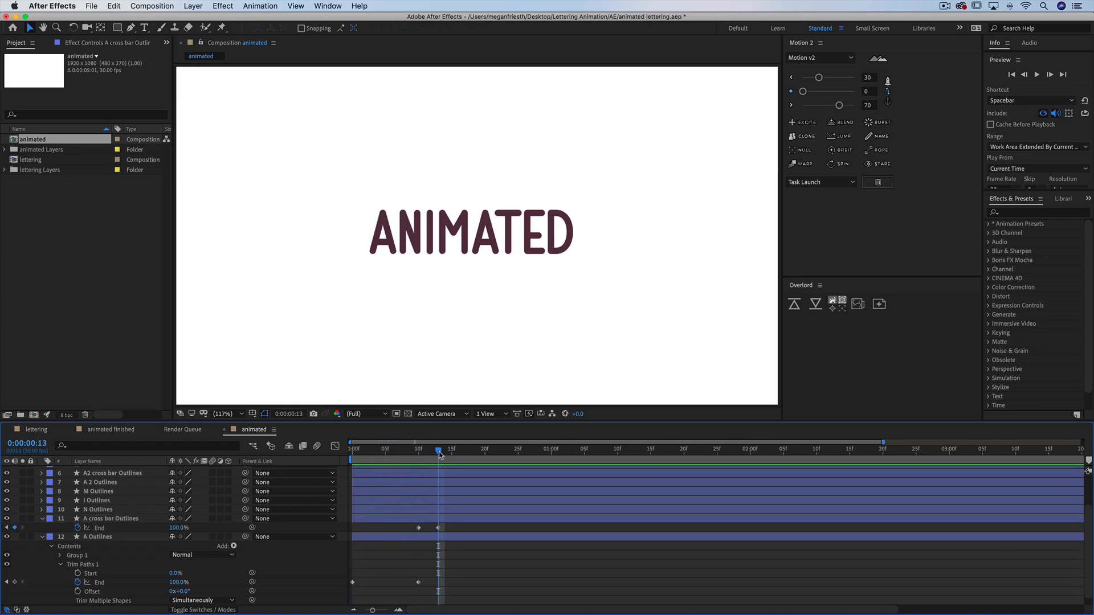
click(106, 512)
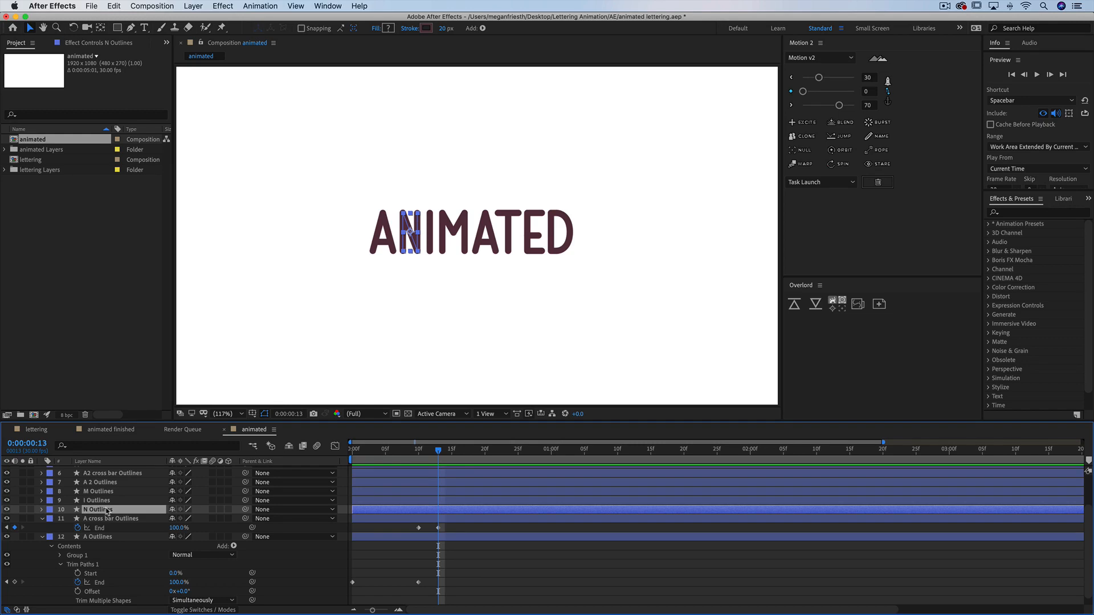
key(super+v)
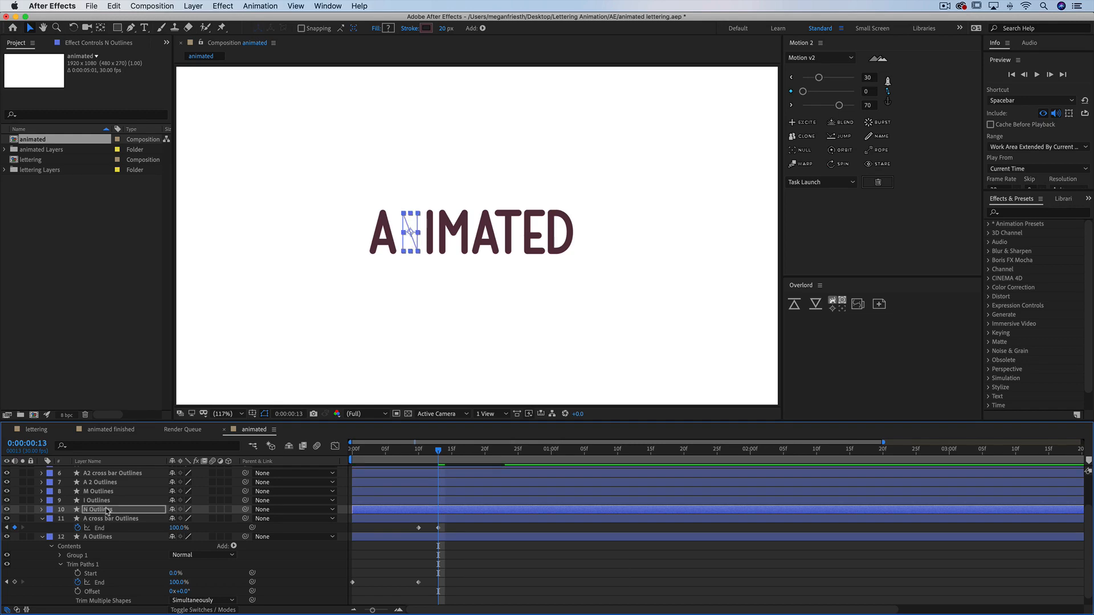
key(u)
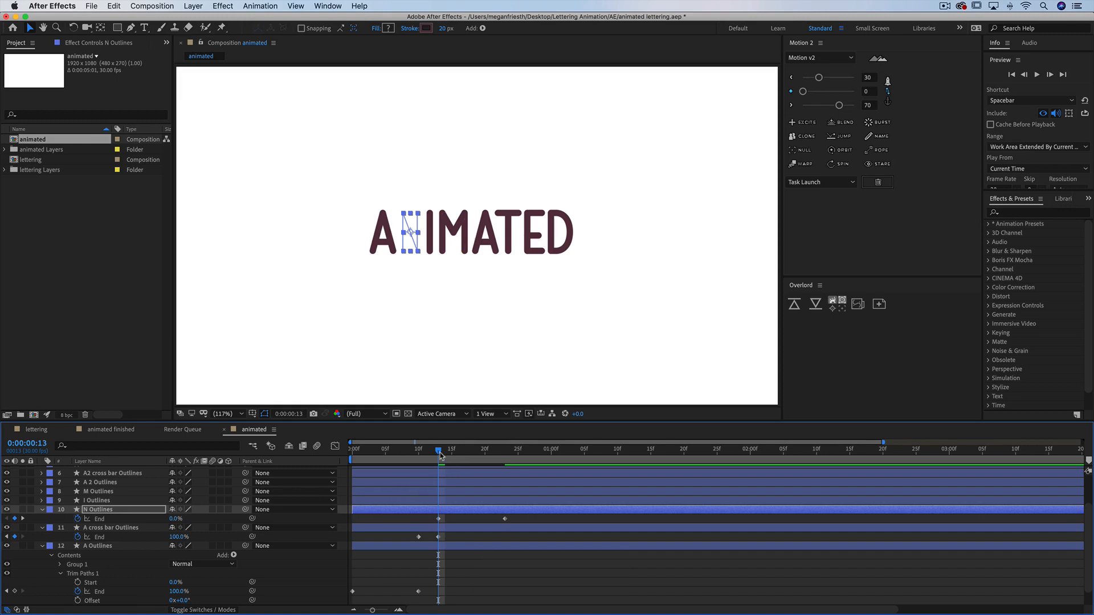
Retime the N Outlines End keyframes to run from frame 15 to 0:00:01:00
drag(438, 453, 452, 454)
drag(438, 519, 452, 519)
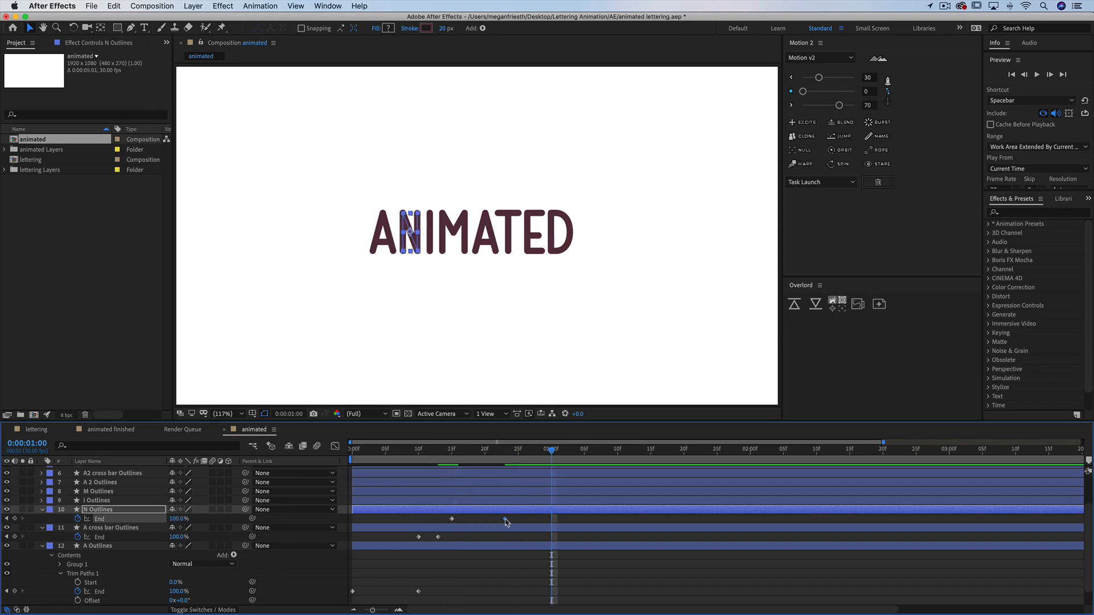
drag(505, 519, 551, 520)
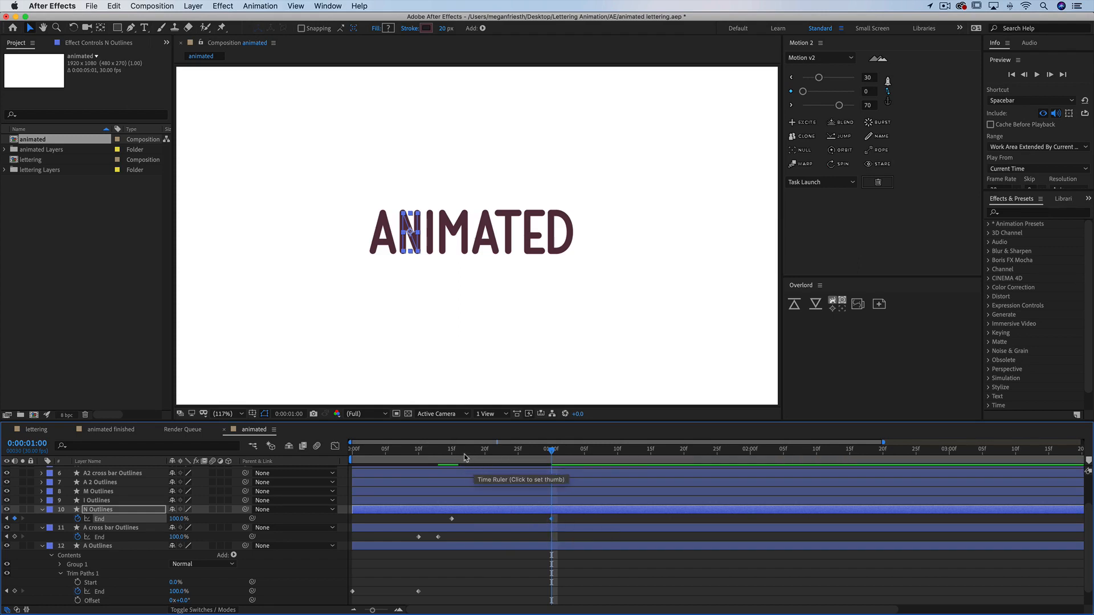
Move the A cross bar Outlines ending keyframe to frame 15
click(438, 537)
drag(440, 540, 452, 540)
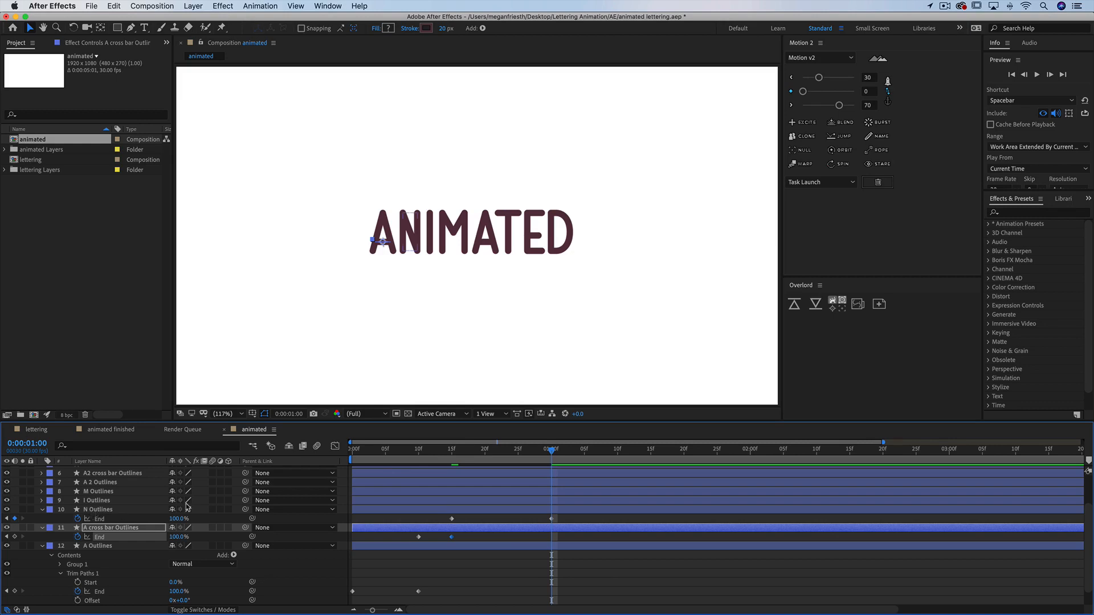
Paste the trim animation onto I Outlines at 0:00:01:00 and shorten it to end at 0:00:01:05
click(518, 499)
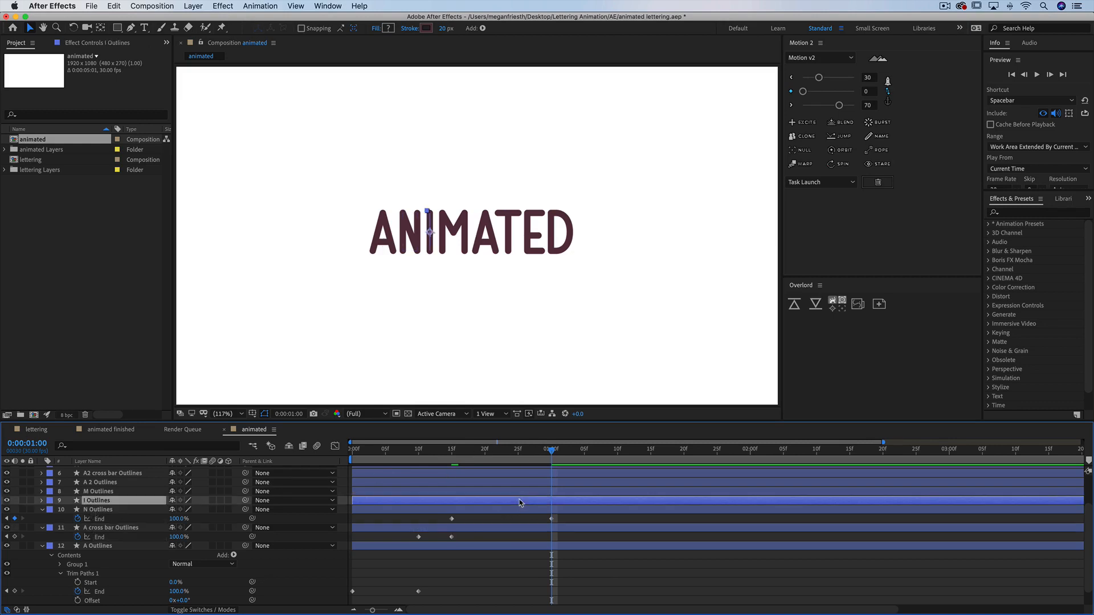
key(cmd+v)
key(u)
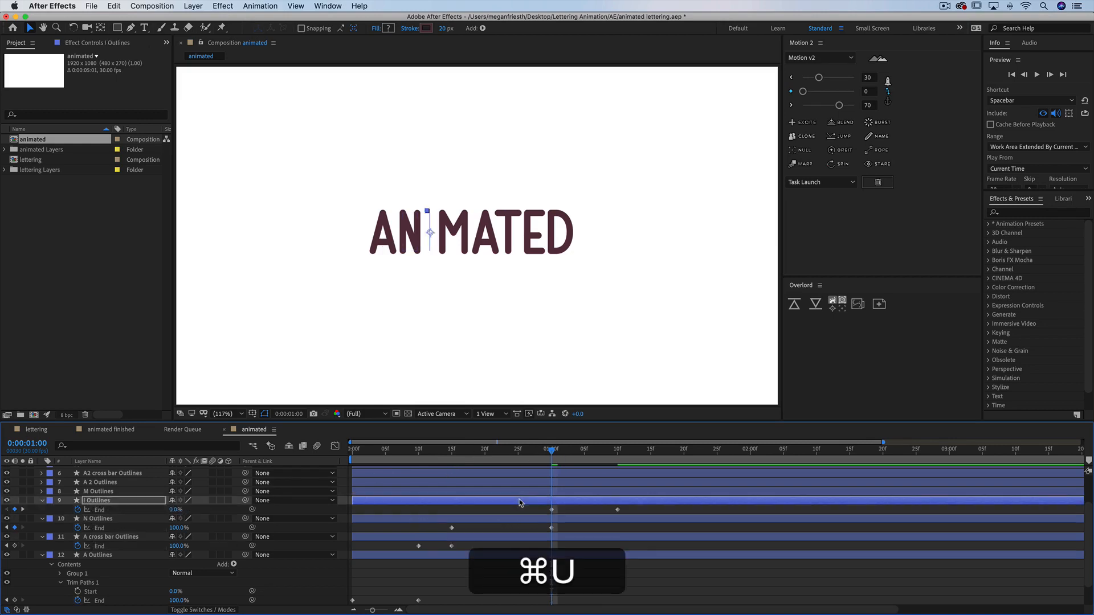
click(585, 452)
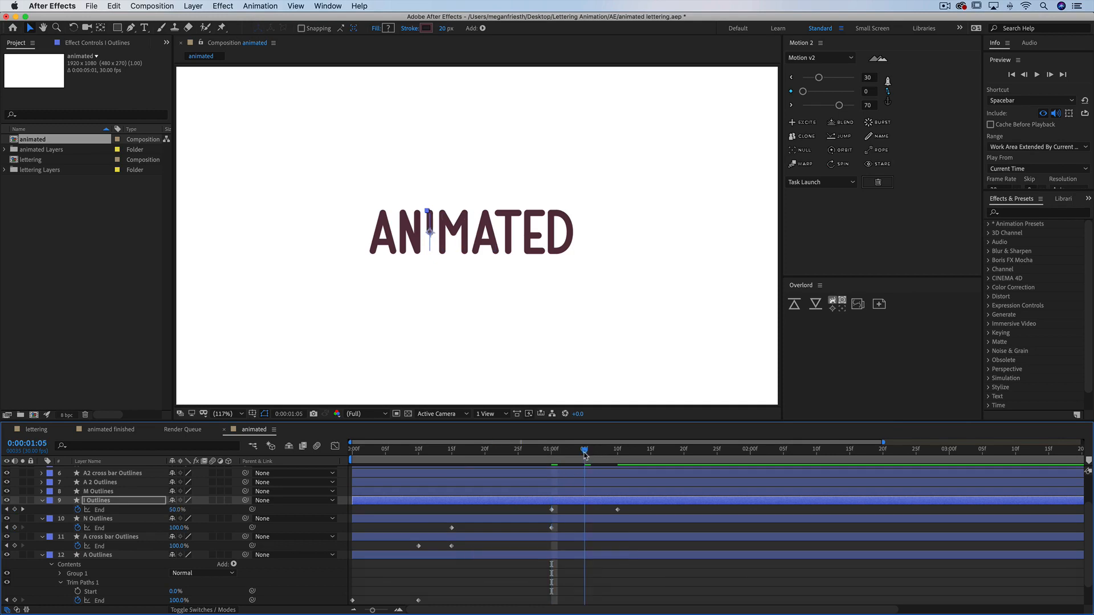
drag(619, 511, 587, 517)
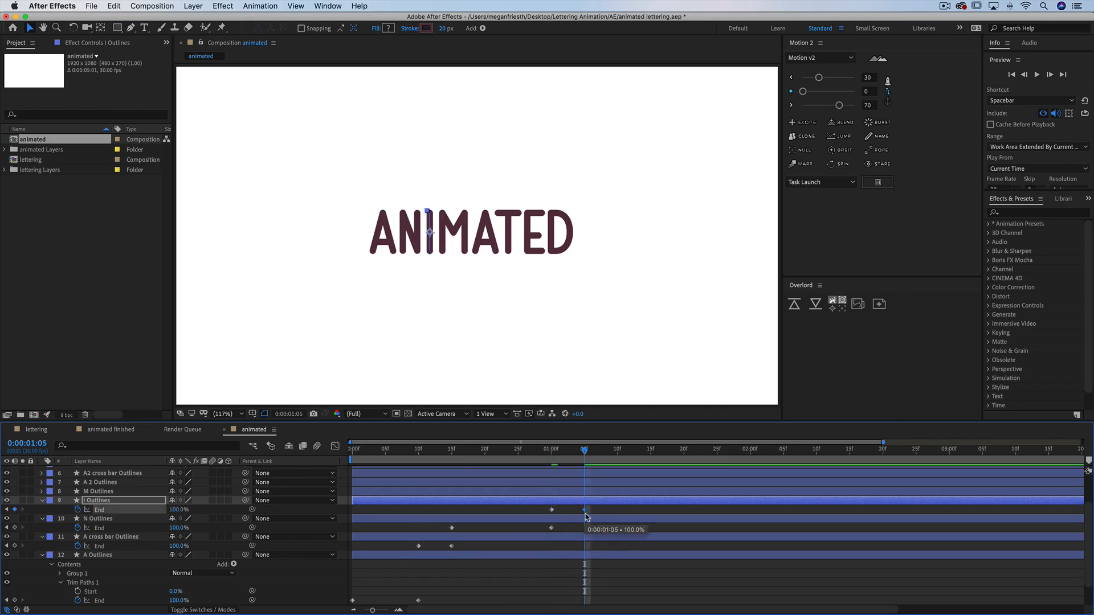
Paste the trim animation onto M Outlines at 0:00:01:05 and stretch it to end at 0:00:01:20
click(593, 494)
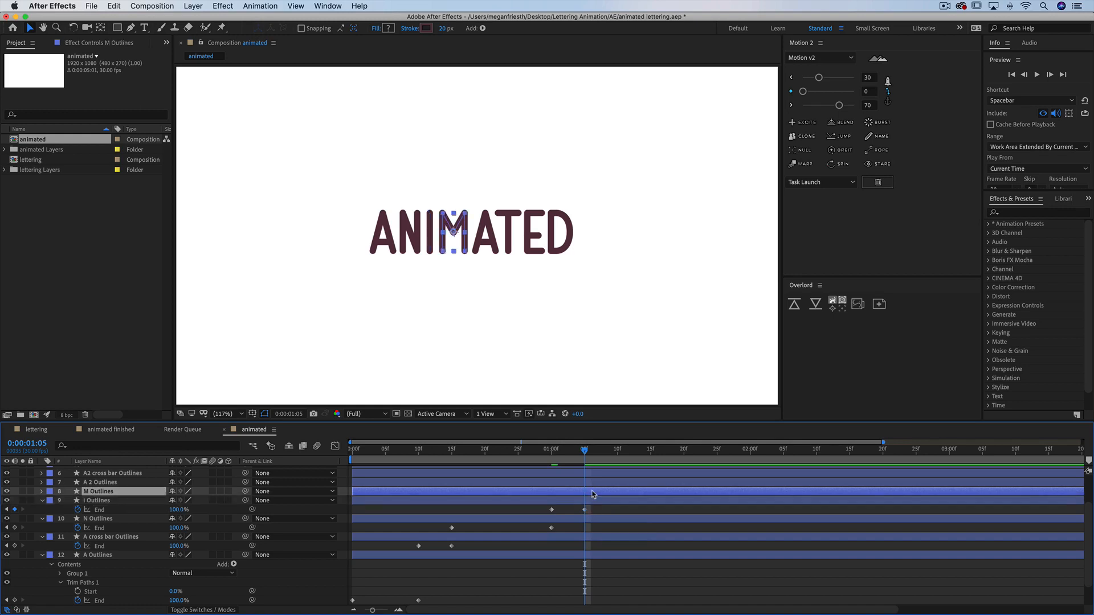
key(super)
key(super+v)
key(super+u)
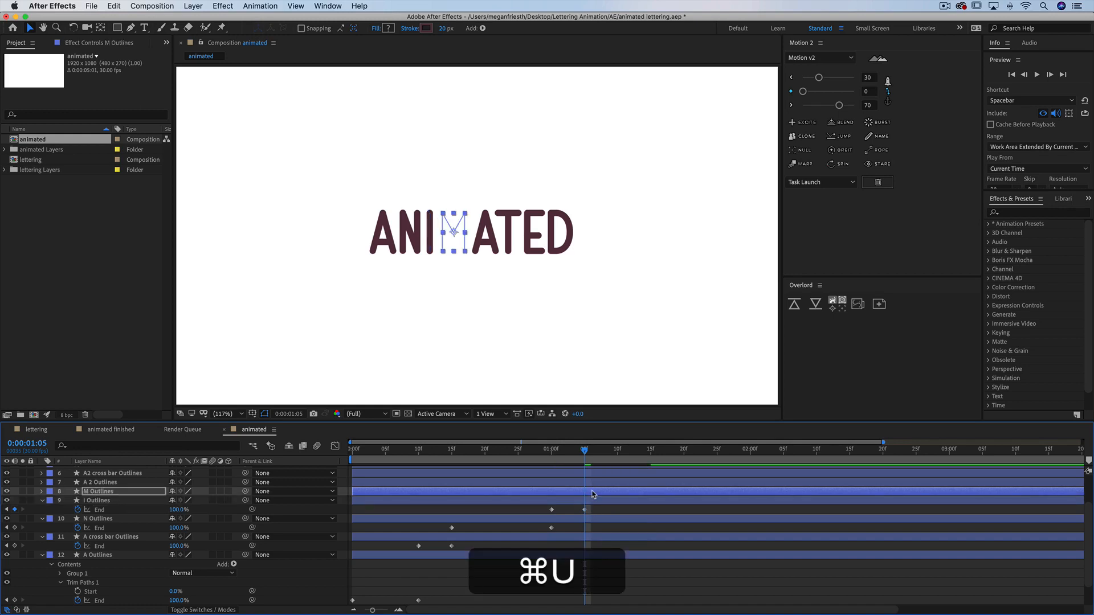
key(u)
drag(584, 450, 684, 450)
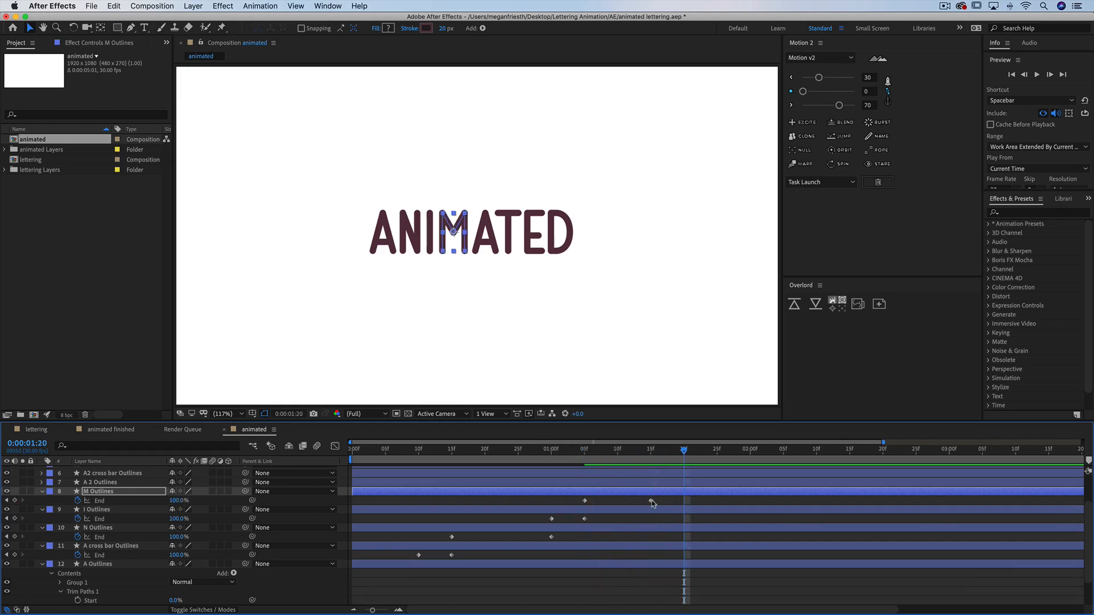
drag(651, 501, 684, 501)
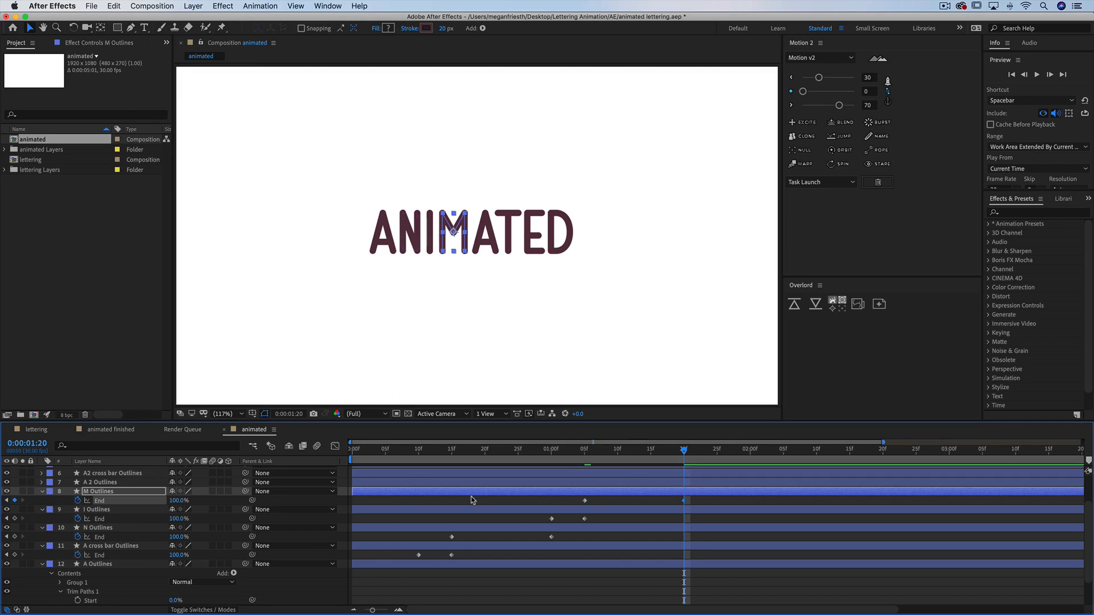
Paste the trim animation onto A 2 Outlines starting at 0:00:01:20
click(385, 566)
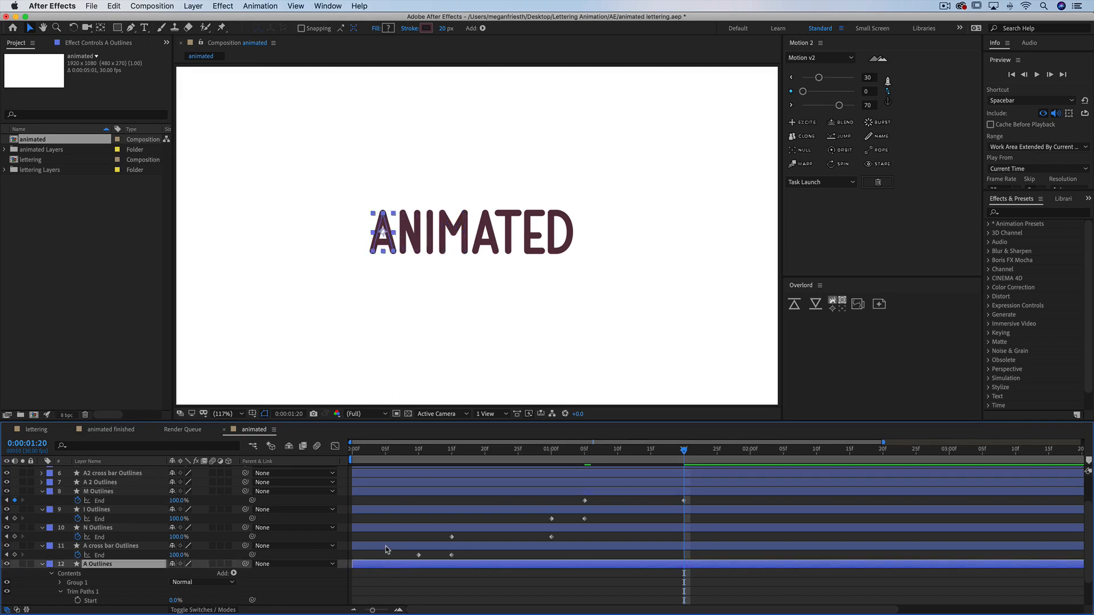
shift+click(385, 547)
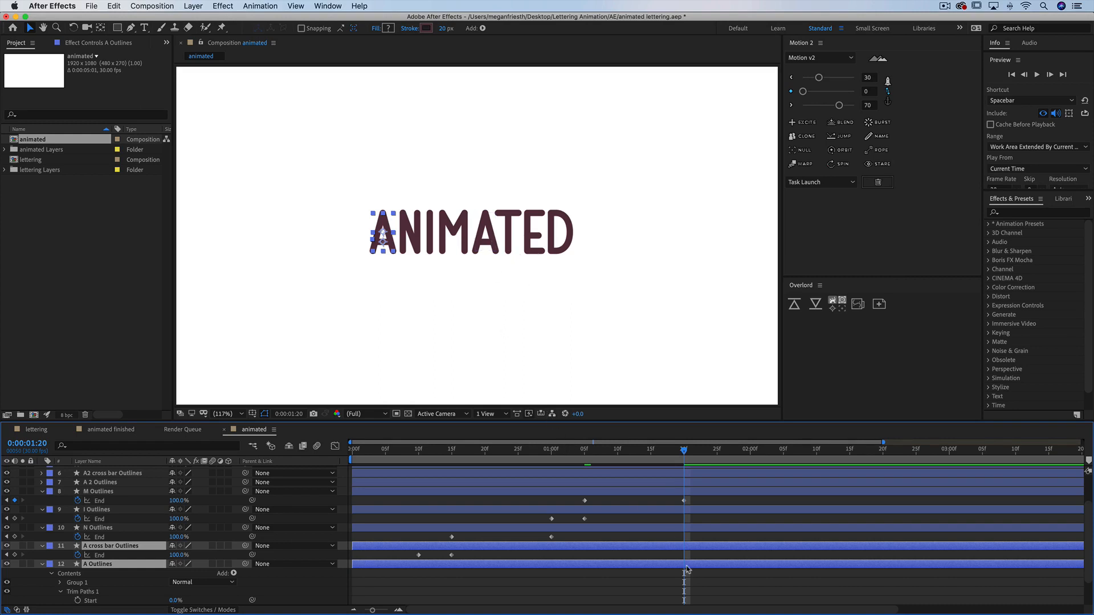
click(700, 492)
click(695, 484)
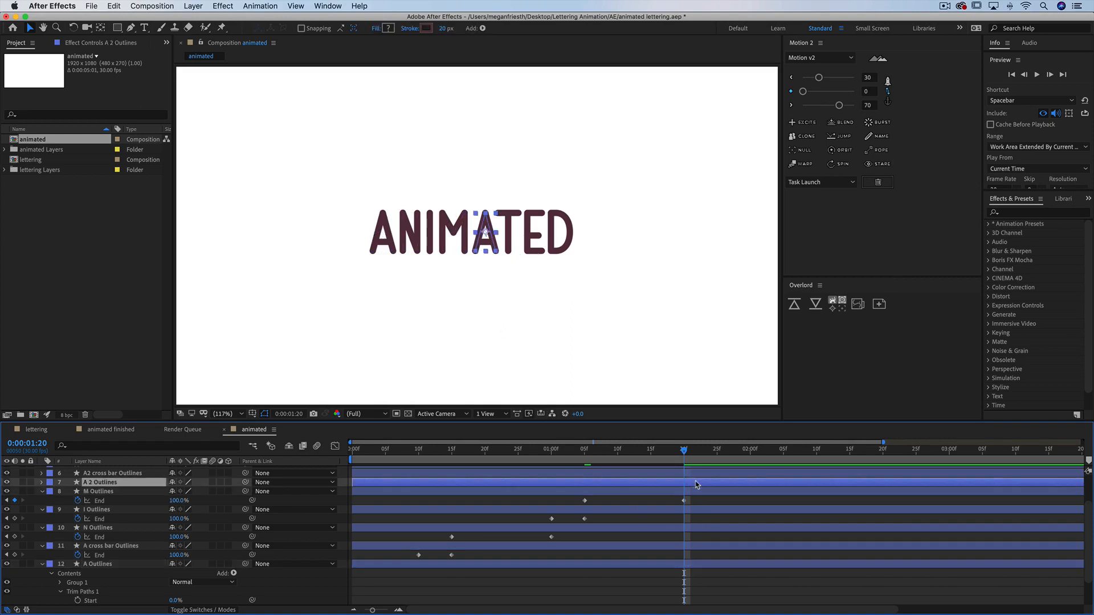
key(super+v)
key(u)
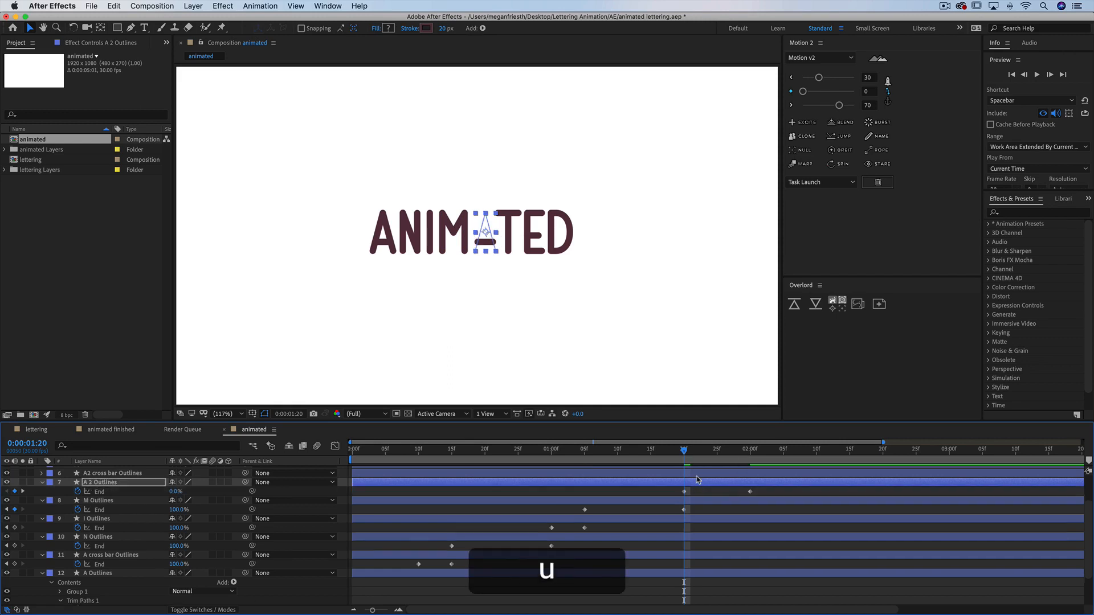
Paste the trim animation onto A2 cross bar Outlines starting at 0:00:02:00
click(699, 473)
drag(738, 450, 804, 486)
key(super+v)
key(u)
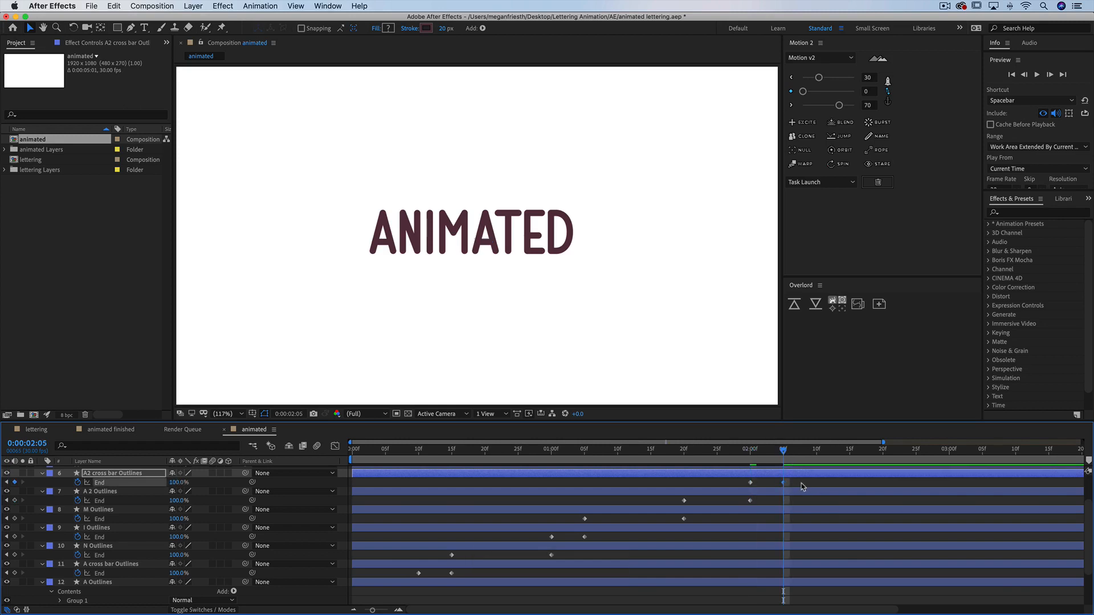
Paste the trim animation onto T Outlines at 0:00:02:05 and shorten it to end at 0:00:02:10
scroll(799, 481, up, 3)
click(796, 494)
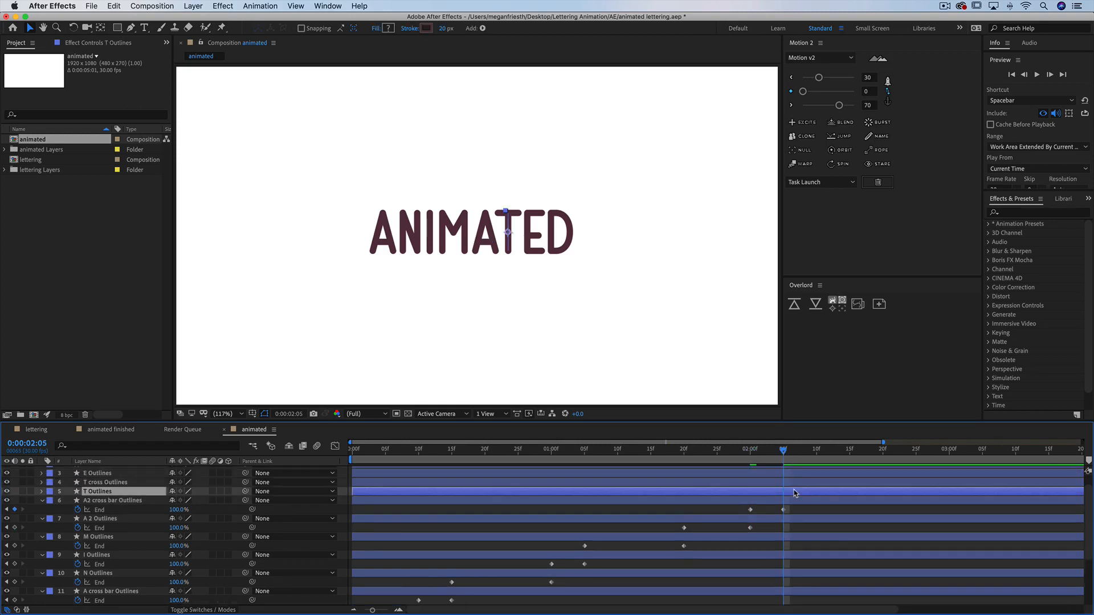
key(super+v)
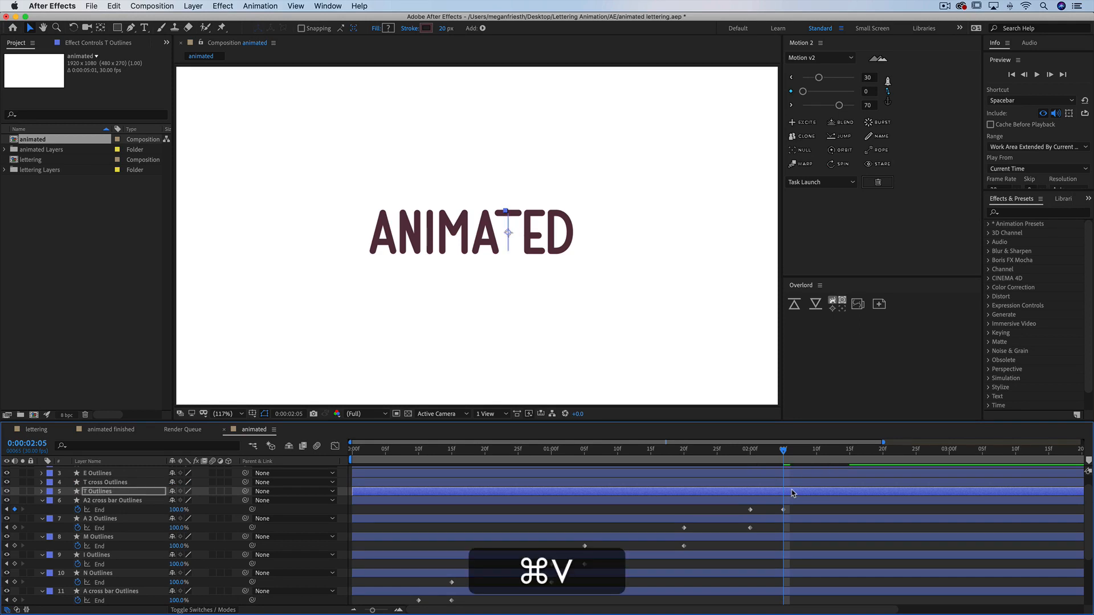
key(u)
click(815, 451)
drag(850, 501, 817, 501)
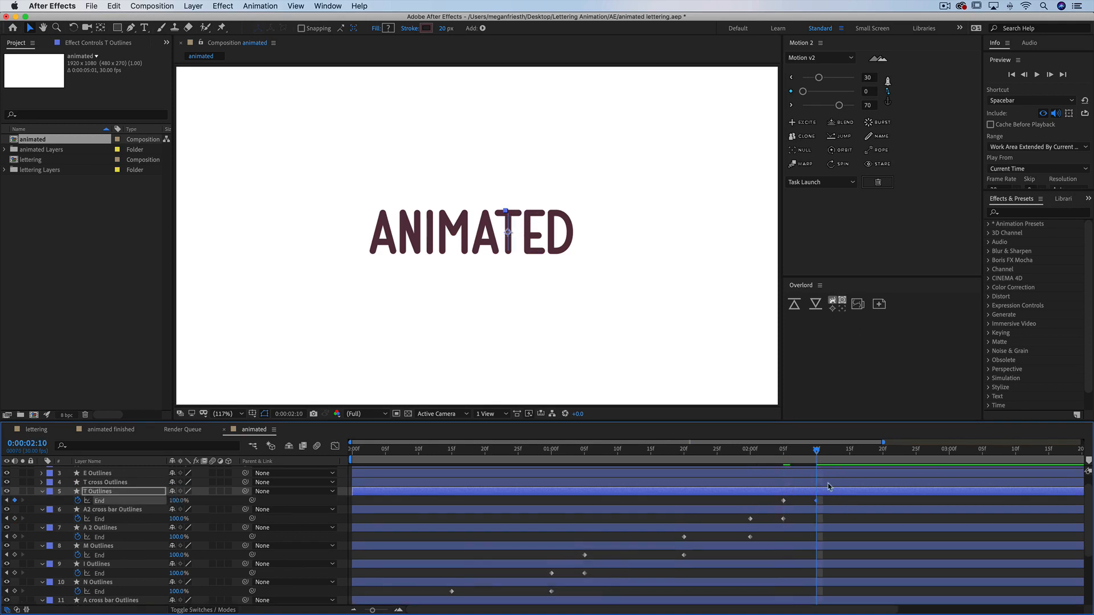
Paste the trim animation onto T cross Outlines at 0:00:02:10 and shorten it to end at 0:00:02:15
click(828, 483)
key(super+v)
key(u)
drag(882, 491, 849, 491)
Paste the trim animation onto E Outlines at 0:00:02:15 and stretch it to end at 0:00:03:00
click(850, 451)
click(862, 474)
key(super+v)
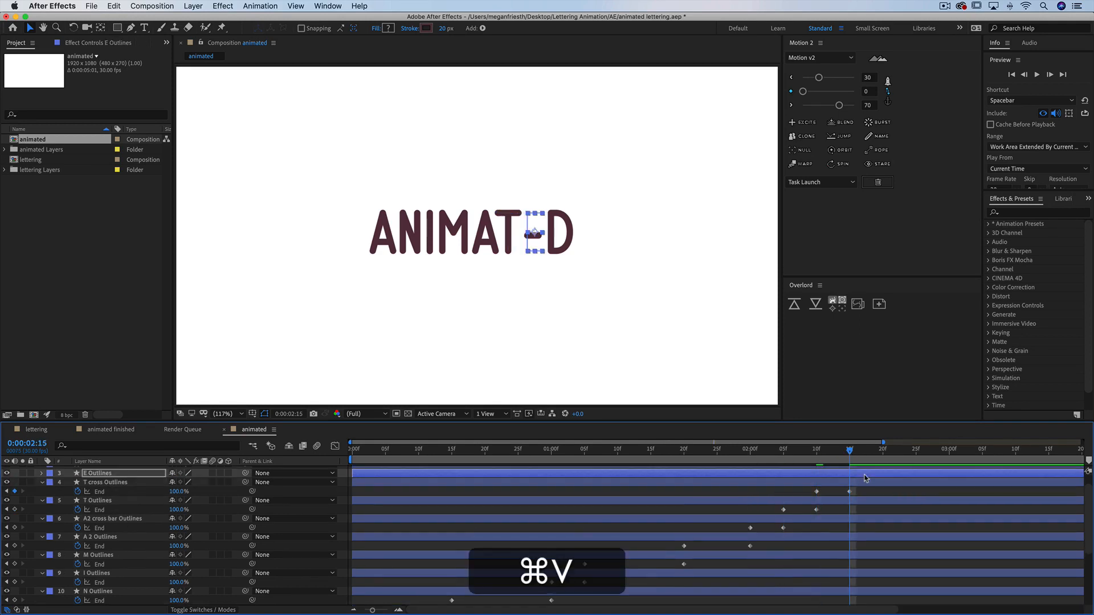
key(u)
click(950, 450)
drag(916, 482, 950, 484)
Paste the trim animation onto E cross Outlines at 0:00:03:00 and shorten it to end at 0:00:03:05
scroll(961, 471, up, 3)
click(962, 481)
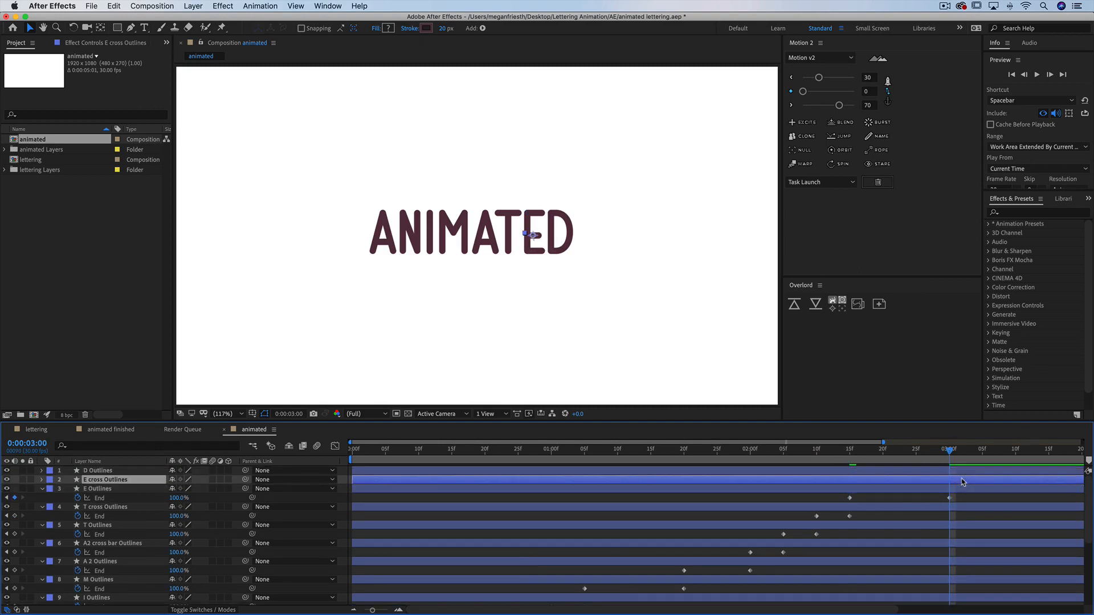
key(super+v)
key(u)
click(982, 451)
drag(1016, 489, 984, 490)
Paste the trim animation onto D Outlines at 0:00:03:05 and stretch it to end at 0:00:03:20
click(1001, 472)
key(super+v)
key(u)
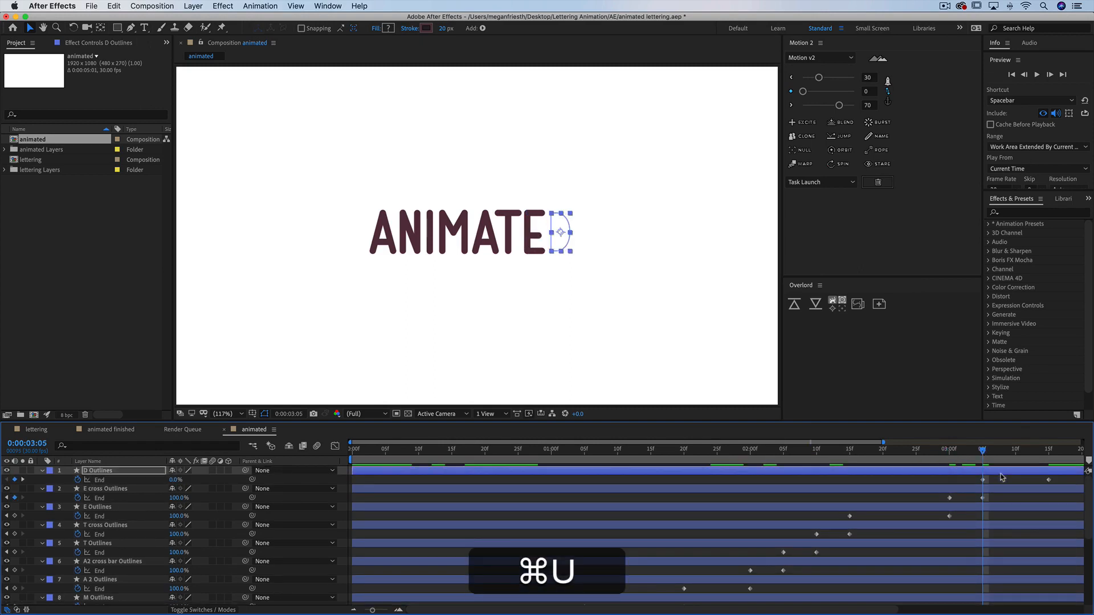
click(1081, 451)
scroll(1076, 457, right, 5)
drag(894, 480, 928, 481)
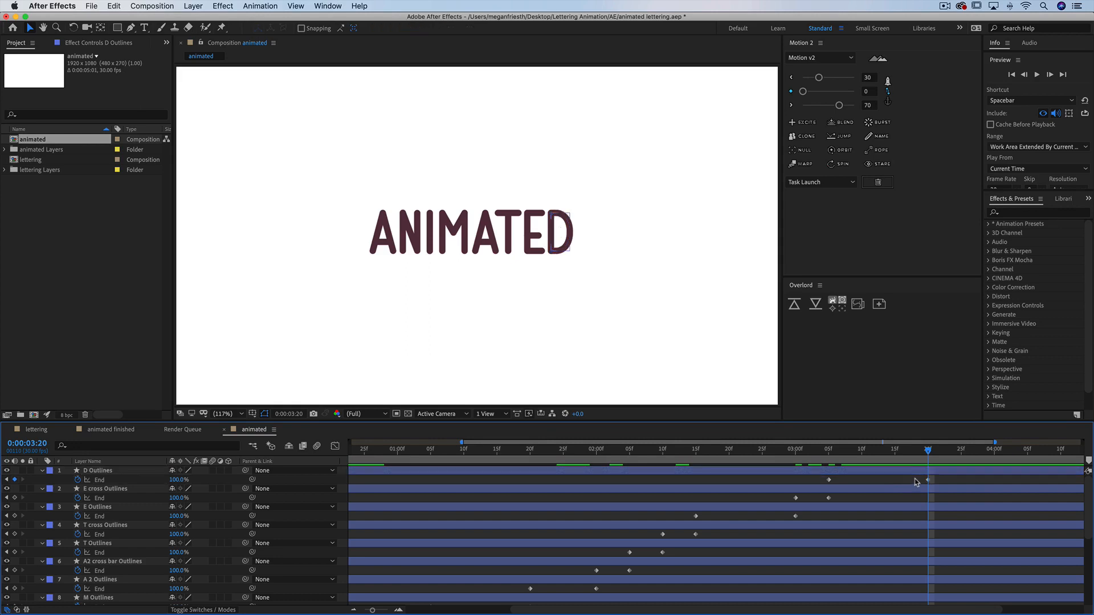
Play back the lettering animation from the start
scroll(931, 480, left, 5)
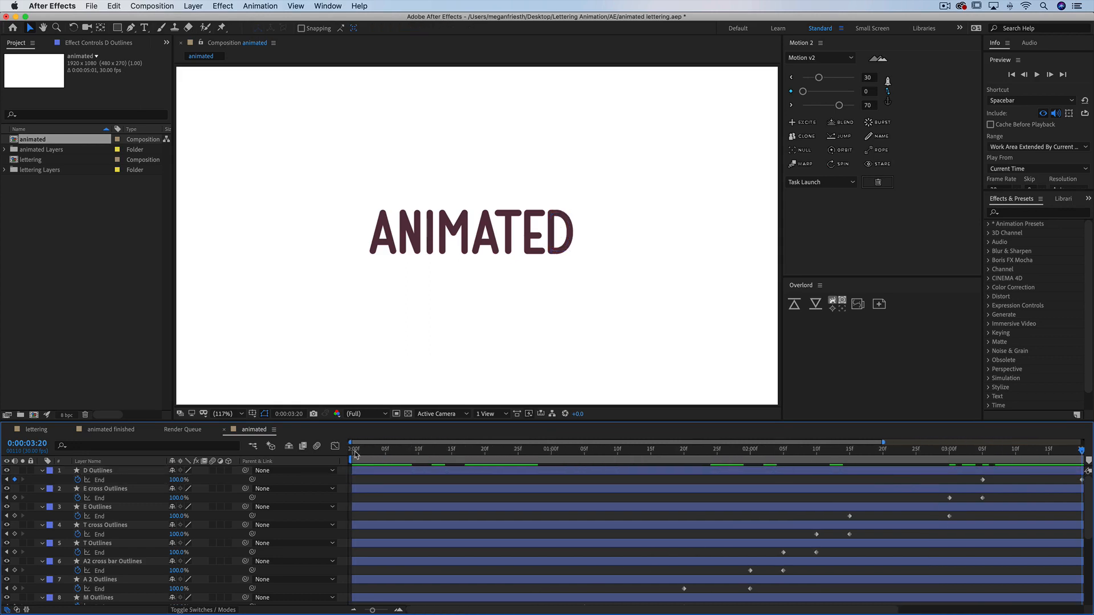
click(354, 453)
key(space)
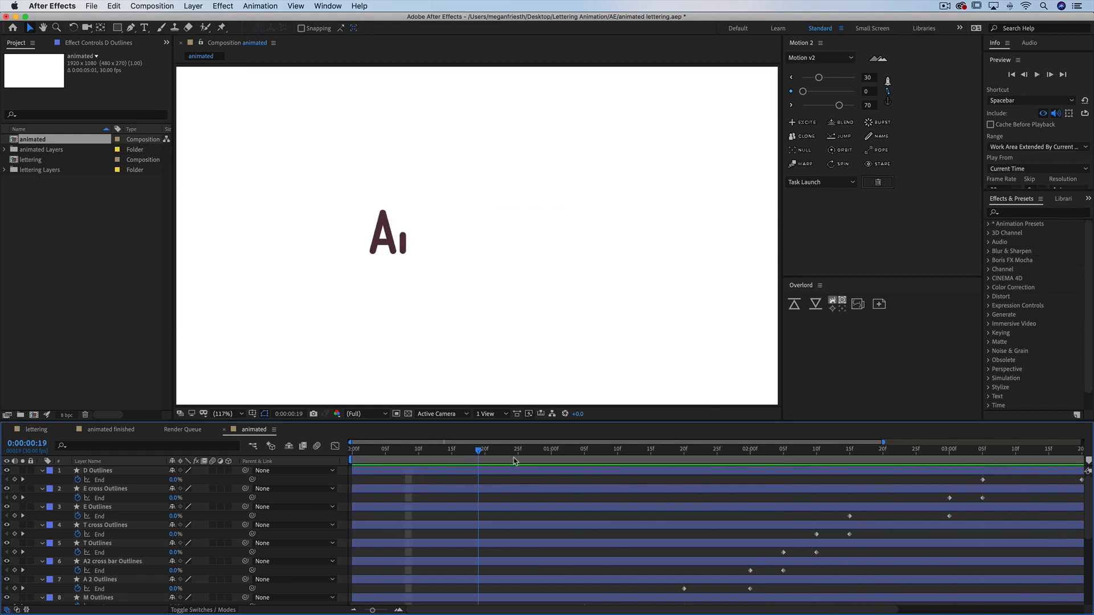
key(space)
key(space)
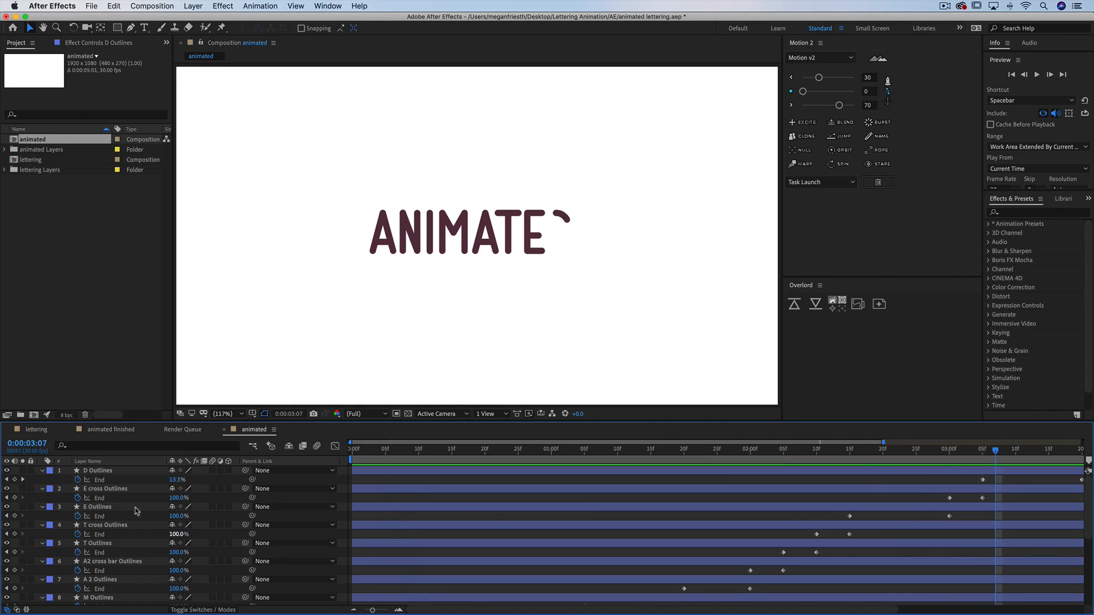
Reverse the path direction of Path 1 inside the D Outlines layer's Group 1
click(41, 472)
click(90, 472)
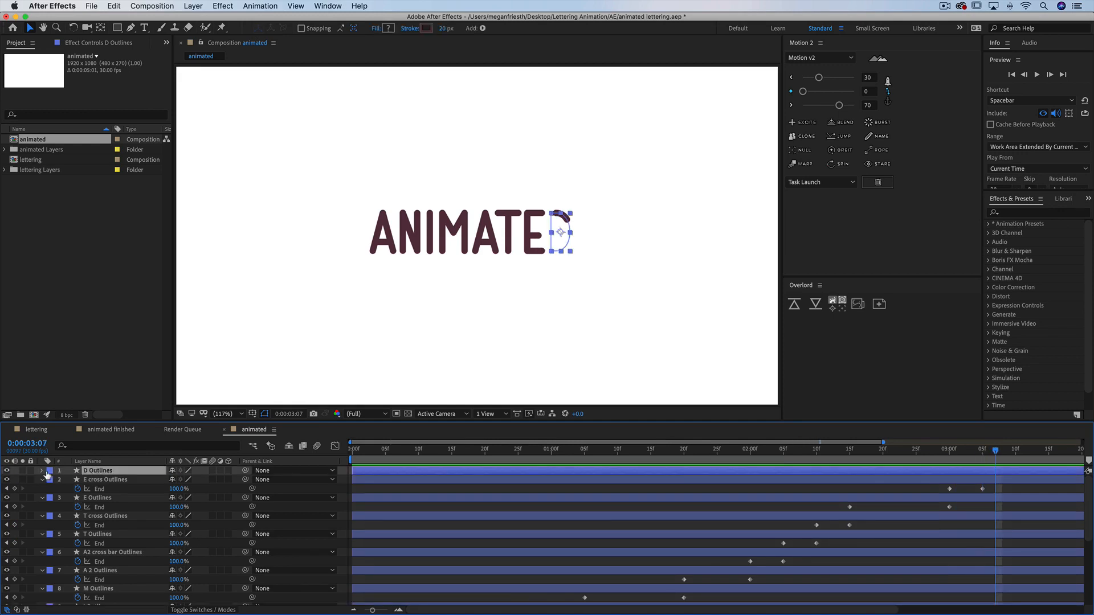
click(42, 472)
click(60, 490)
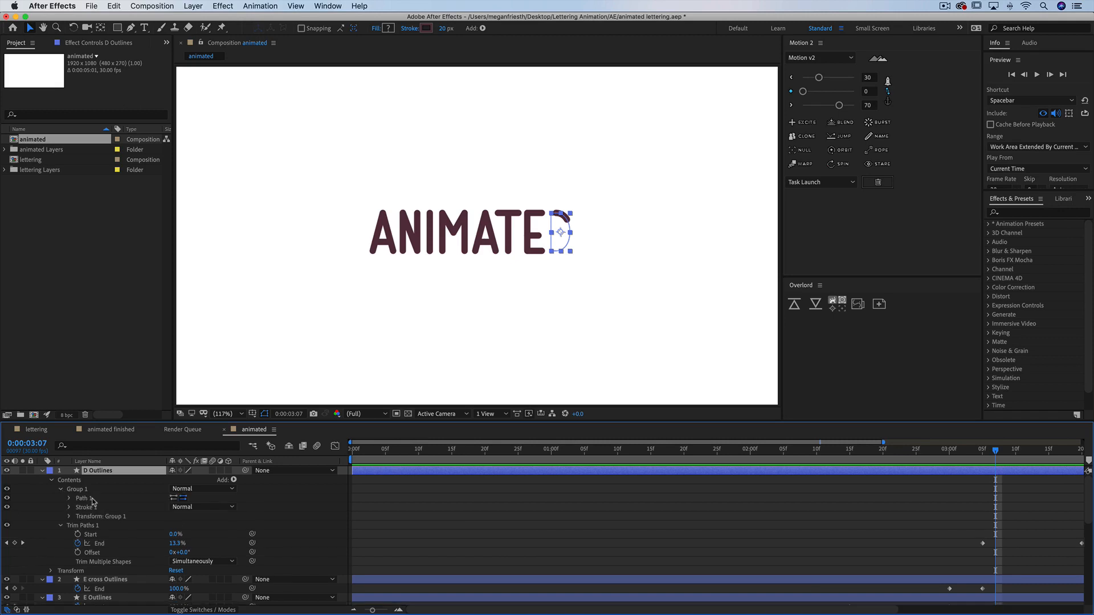
click(173, 498)
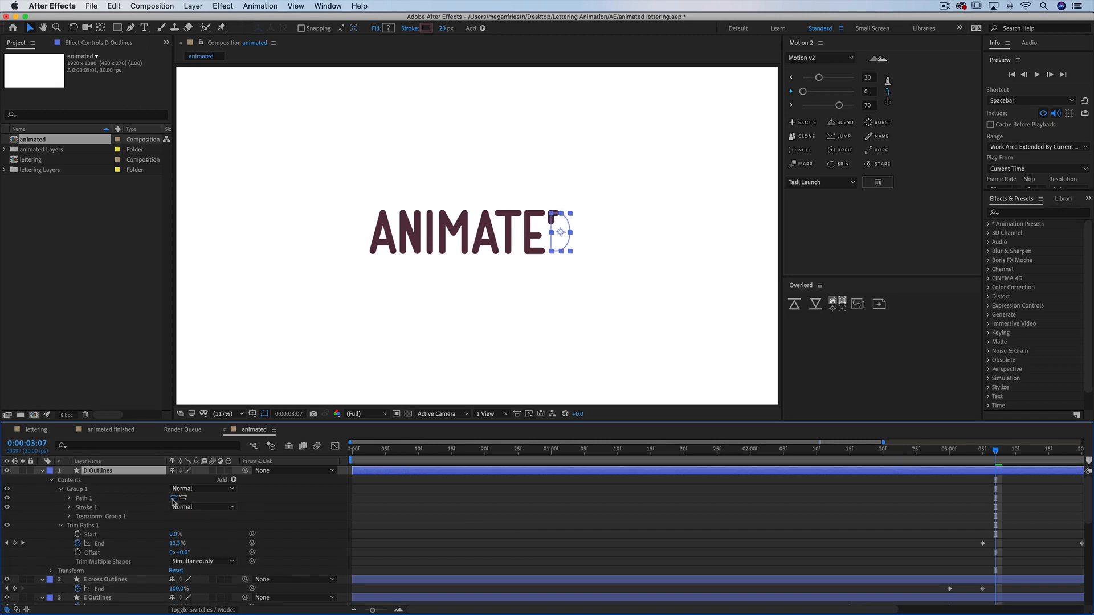
Preview the D's write-on stroke and collapse the layers back to their keyframed End properties
key(space)
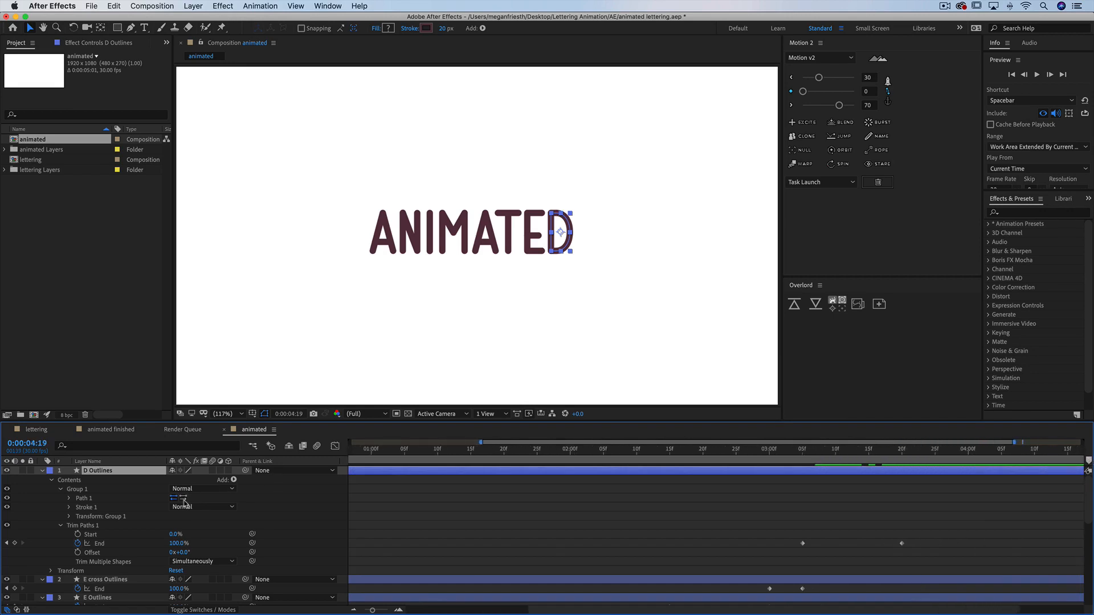
click(870, 526)
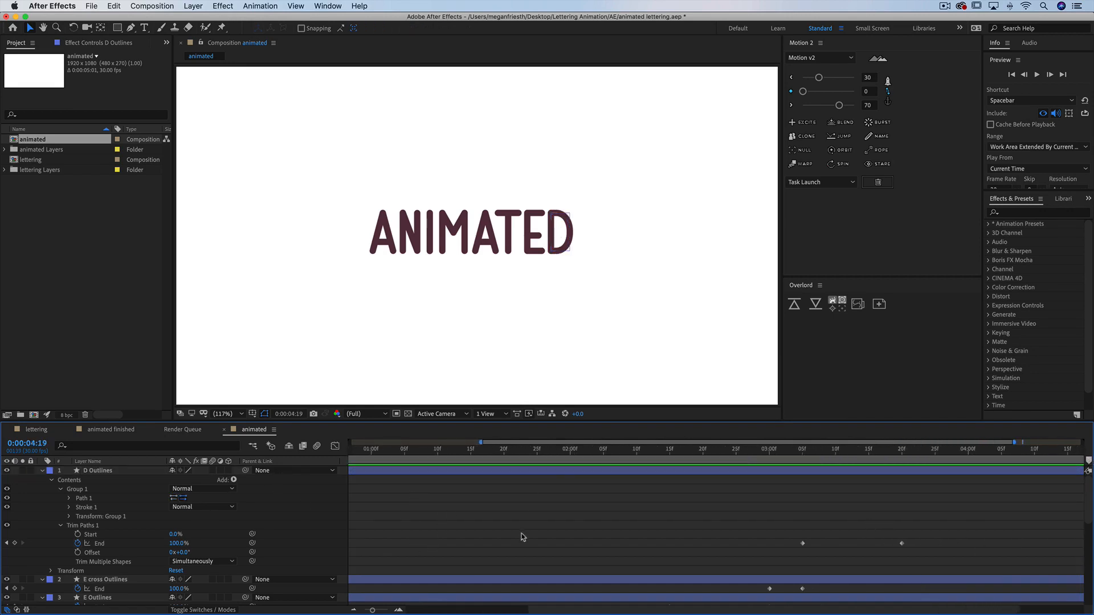
scroll(522, 537, down, 10)
key(u)
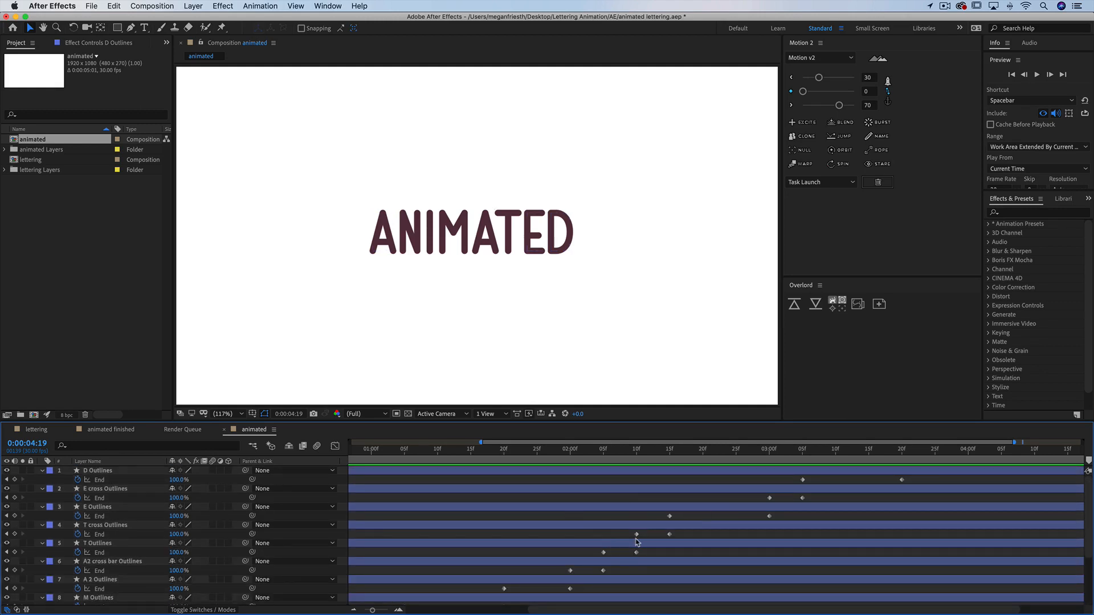
Zoom the timeline out to show every keyframe and play the whole animation from 0:00:00:00
scroll(637, 542, down, 4)
scroll(437, 592, left, 2)
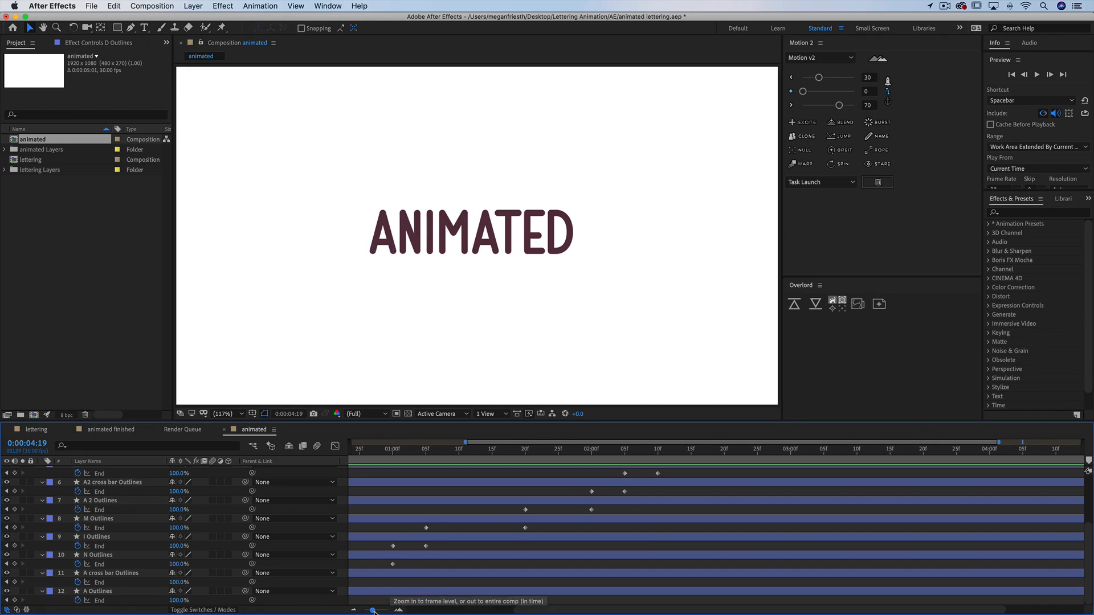
drag(372, 611, 366, 611)
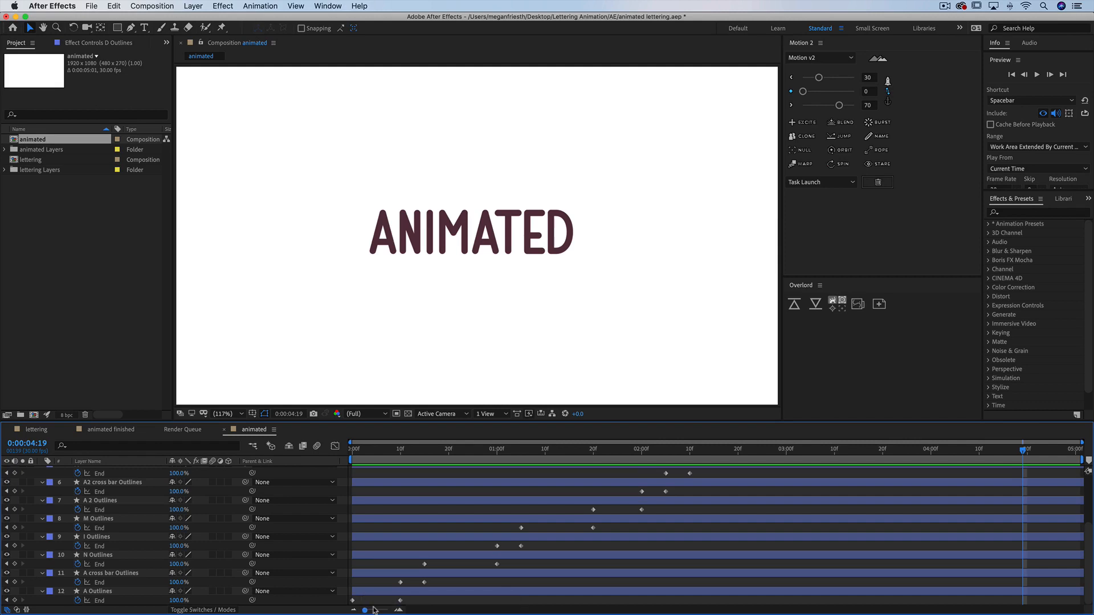
scroll(644, 533, up, 5)
scroll(644, 532, down, 5)
scroll(644, 532, up, 5)
click(352, 450)
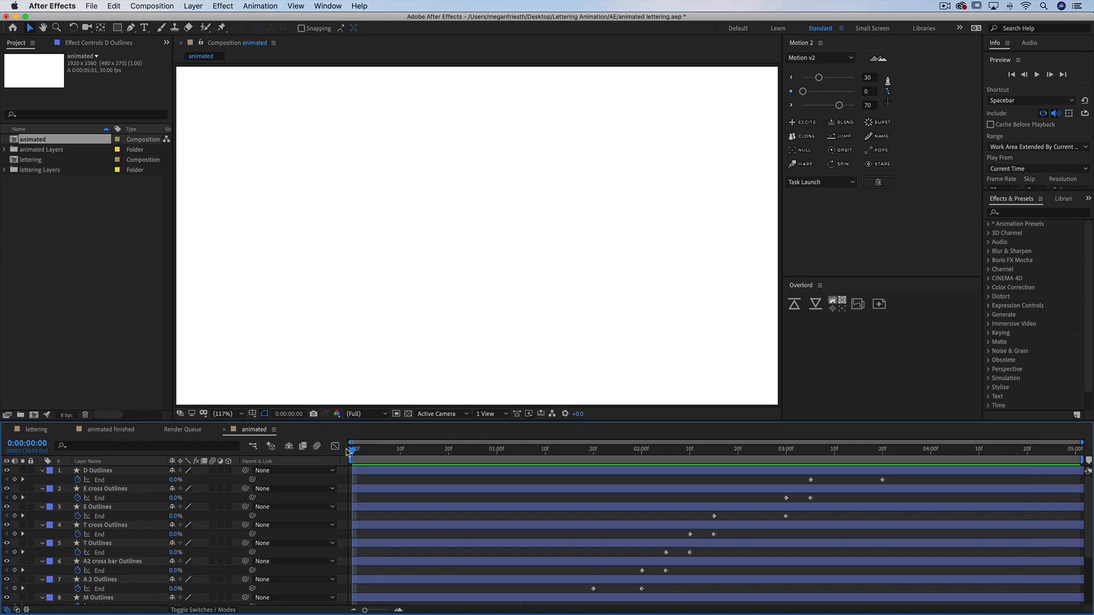
key(space)
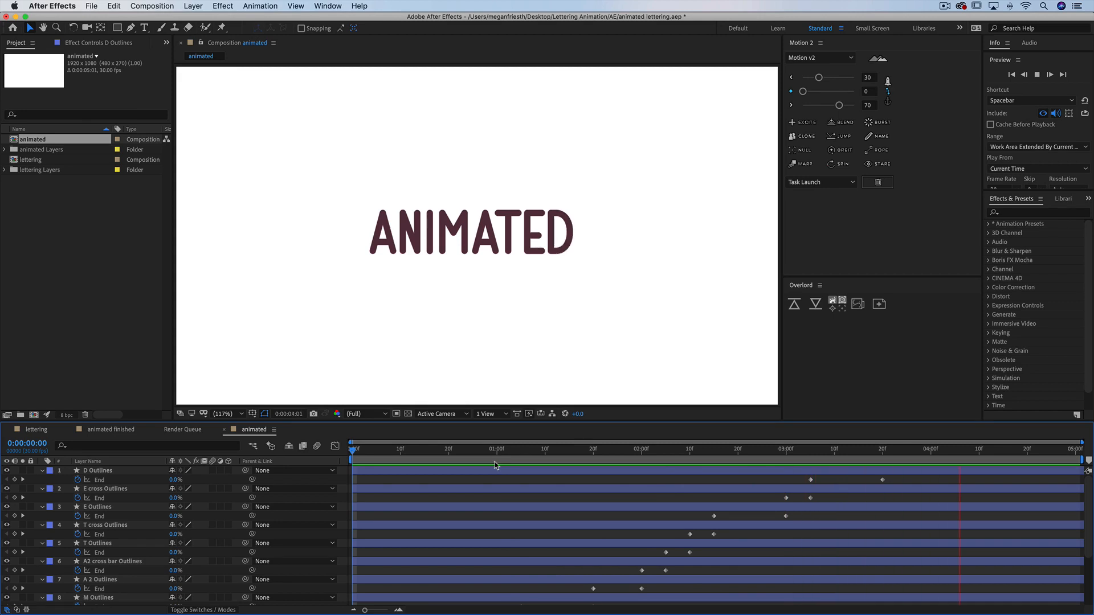
key(space)
key(space)
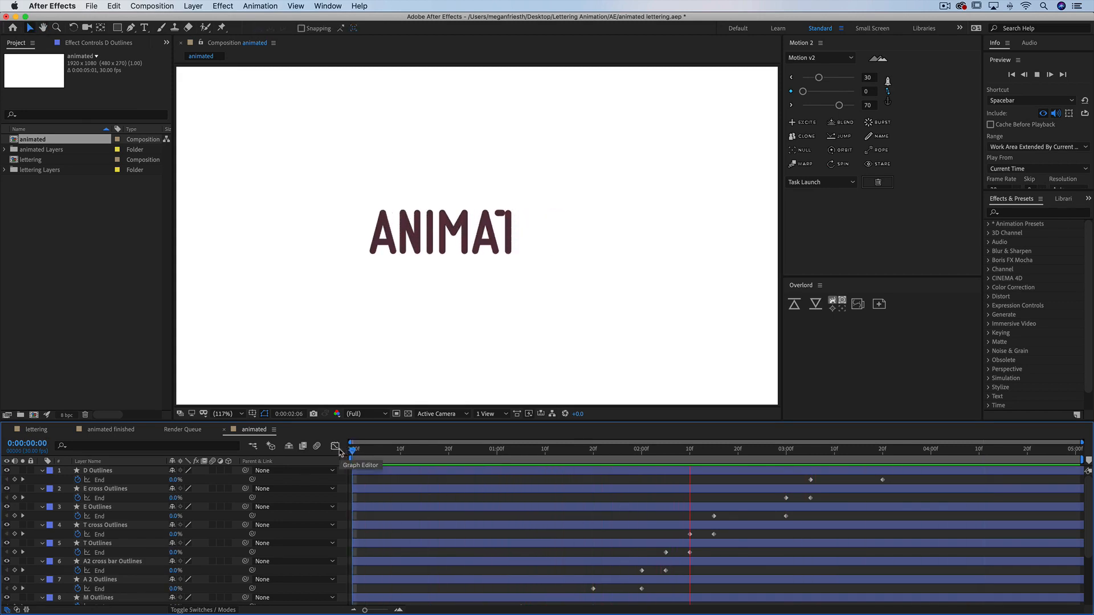
key(space)
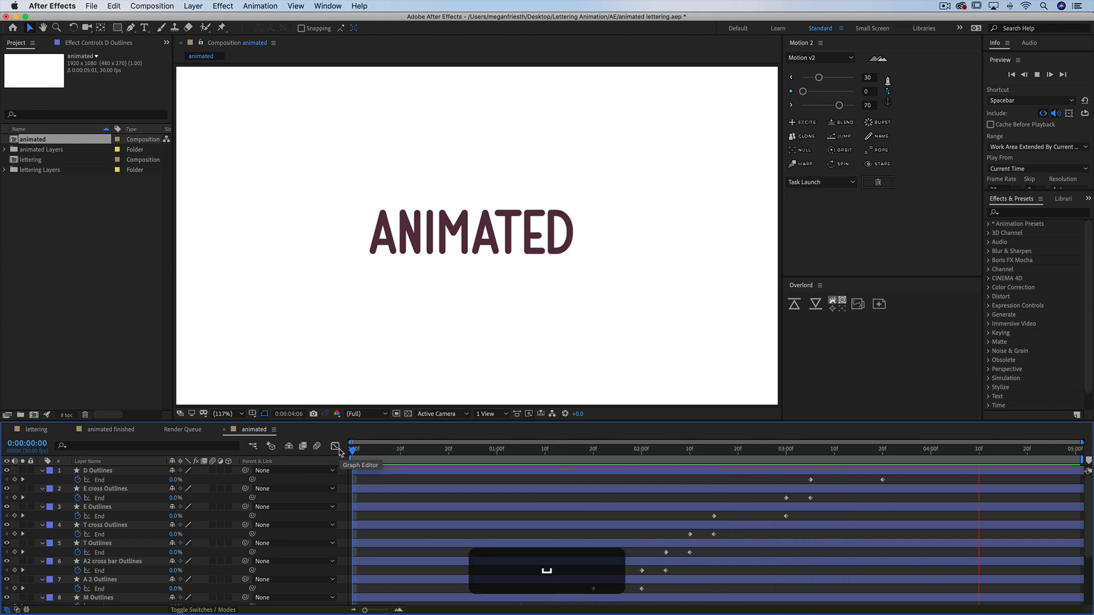
Shift the A cross bar, N and I trim keyframes earlier so each letter overlaps the previous one
scroll(652, 534, down, 3)
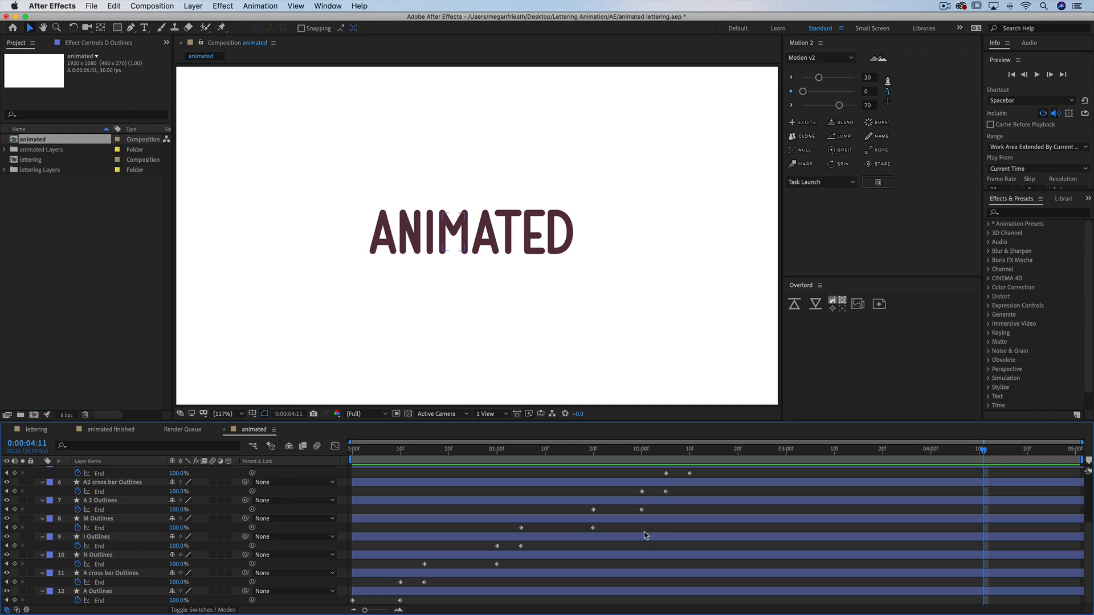
click(394, 451)
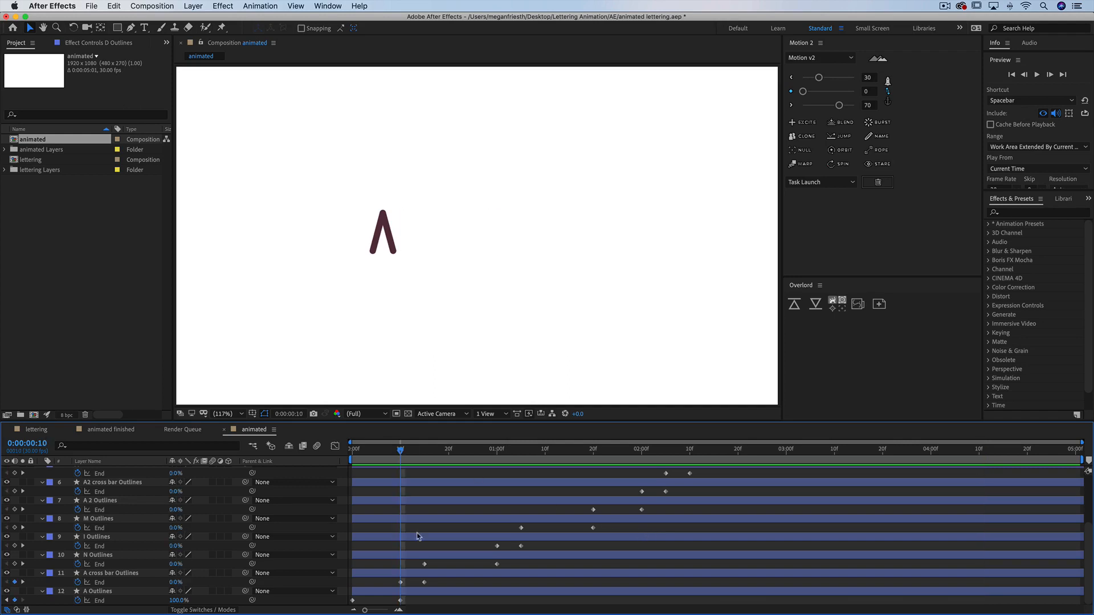
drag(433, 579, 389, 588)
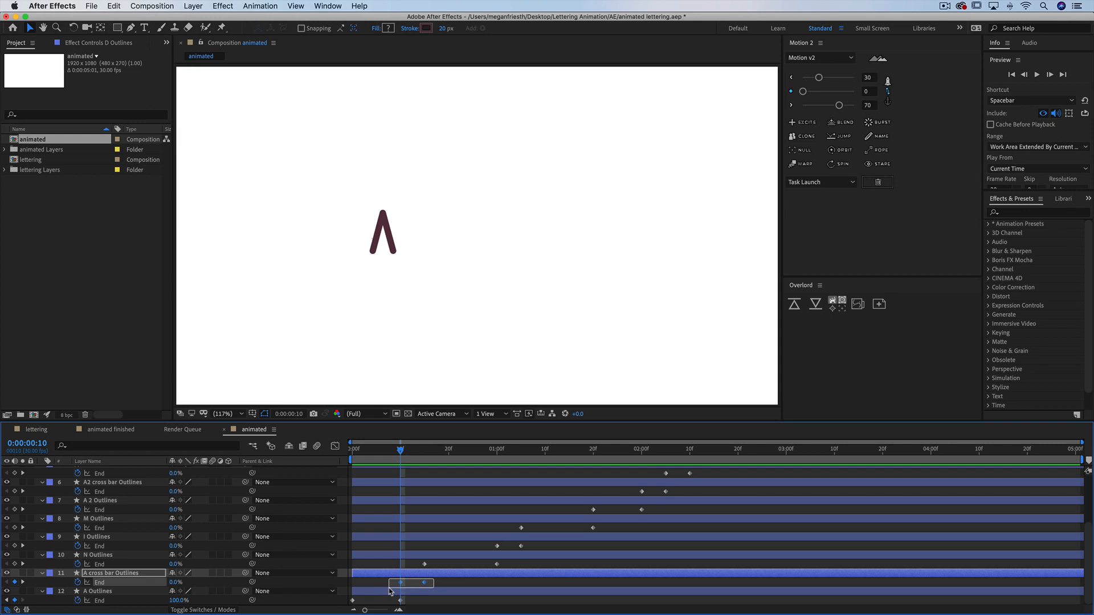
drag(390, 592, 411, 586)
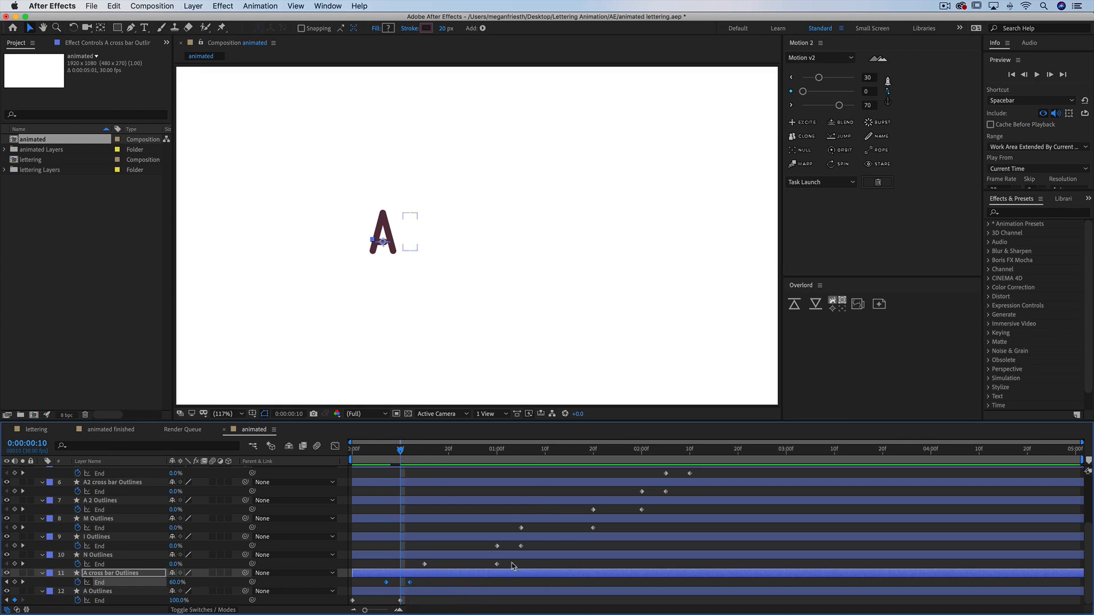
mouse_move(513, 561)
mouse_down()
mouse_move(399, 582)
mouse_move(465, 569)
mouse_up()
drag(530, 546, 478, 550)
Shift the M, A 2 and A2 cross bar trim keyframes earlier to overlap the preceding letters
drag(603, 526, 513, 531)
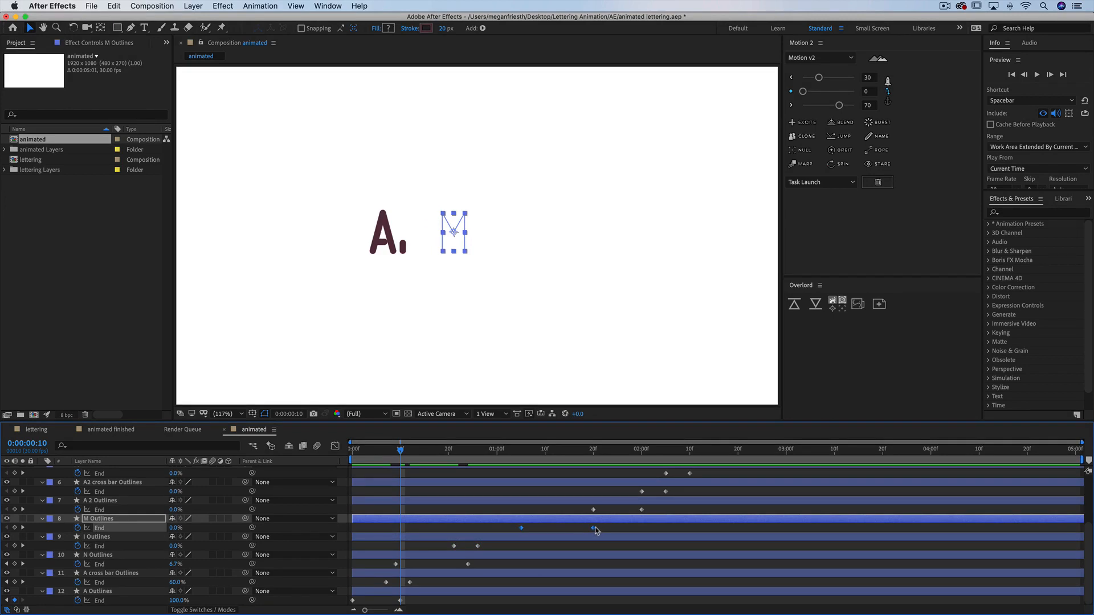
drag(582, 530, 540, 532)
drag(579, 510, 547, 516)
drag(618, 489, 562, 504)
scroll(568, 502, up, 1)
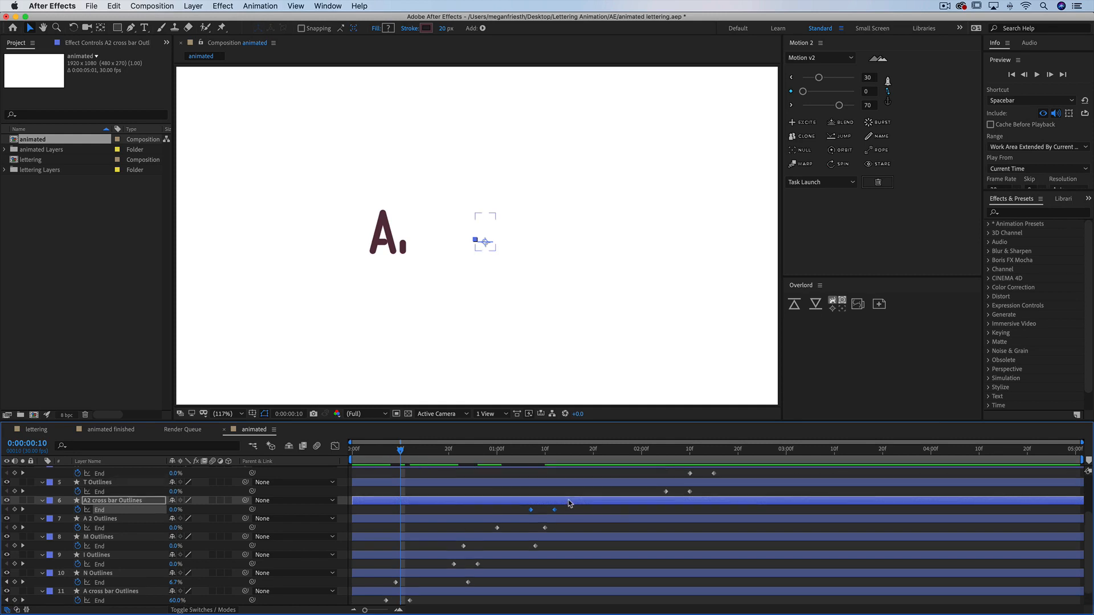
Shift the T, T cross, E, E cross and D trim keyframes earlier so the letters overlap
scroll(569, 502, up, 1)
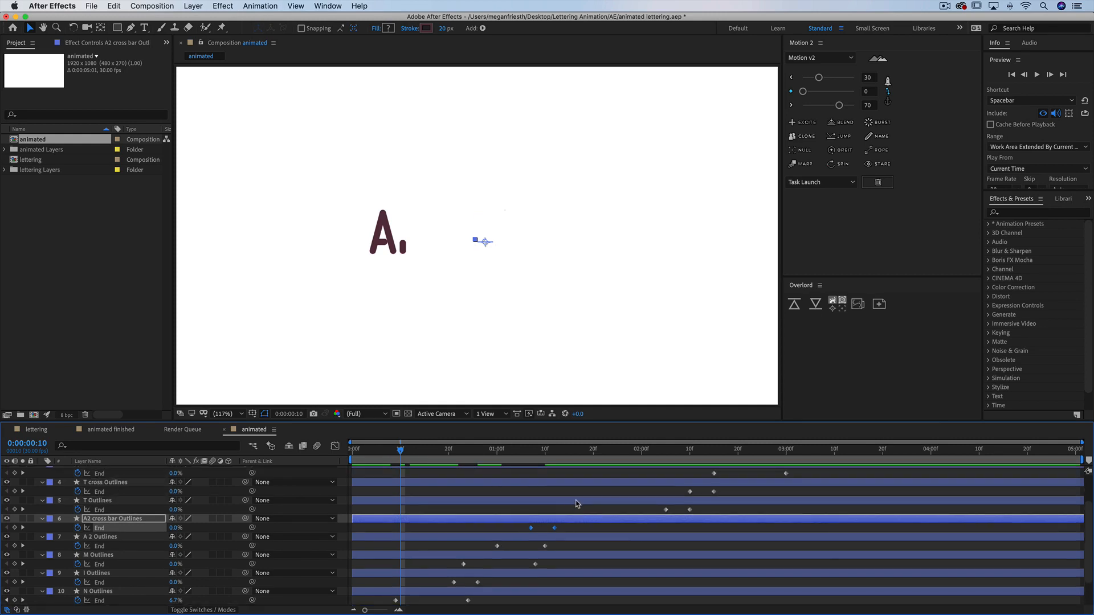
drag(706, 507, 568, 513)
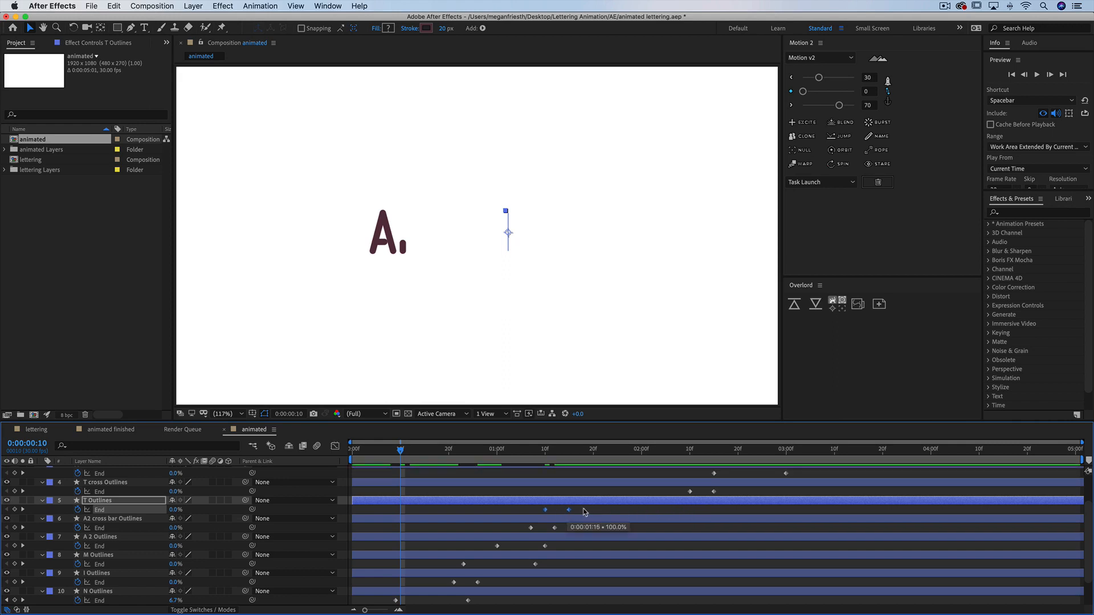
scroll(726, 523, up, 3)
drag(725, 537, 589, 537)
drag(702, 512, 647, 519)
drag(779, 495, 659, 501)
drag(803, 477, 717, 490)
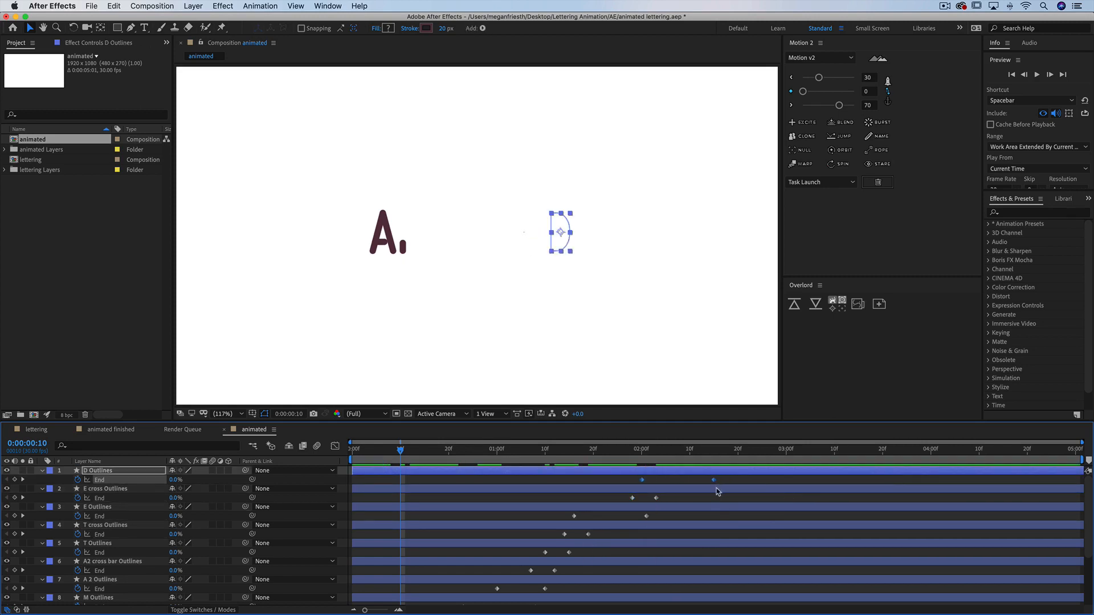
Play and scrub the overlapping write-on animation from the start to check its timing
drag(398, 454, 353, 454)
key(space)
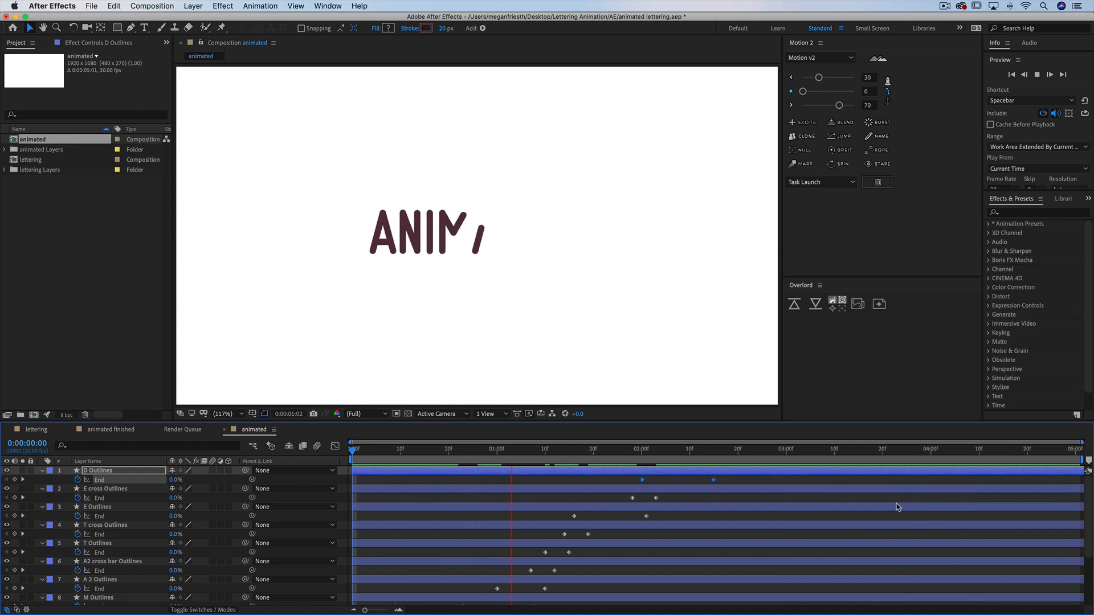
key(space)
scroll(637, 497, down, 1)
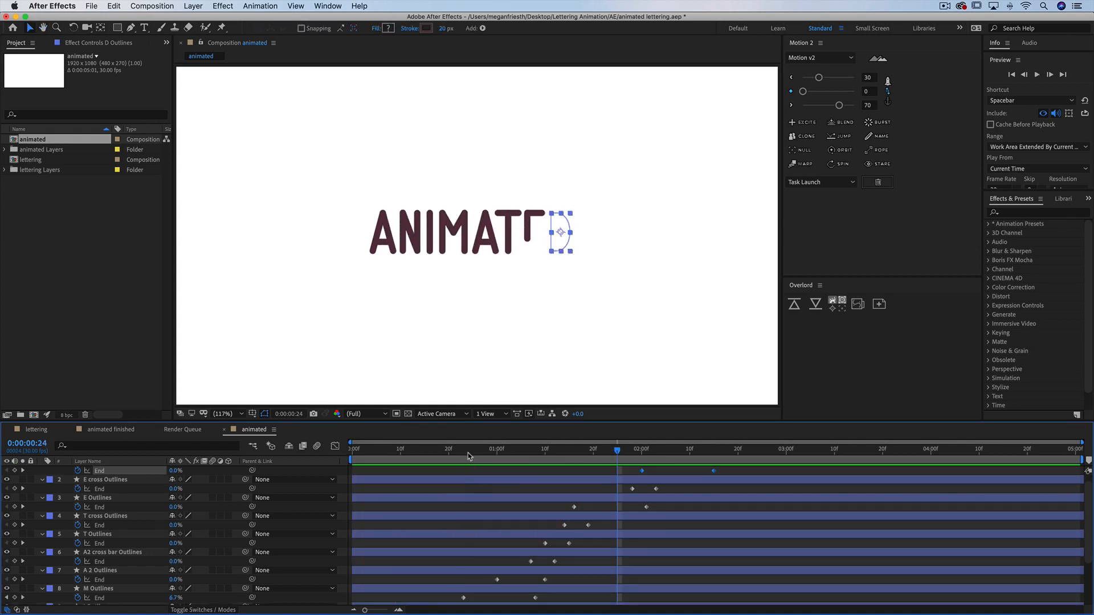
click(483, 454)
drag(483, 454, 469, 456)
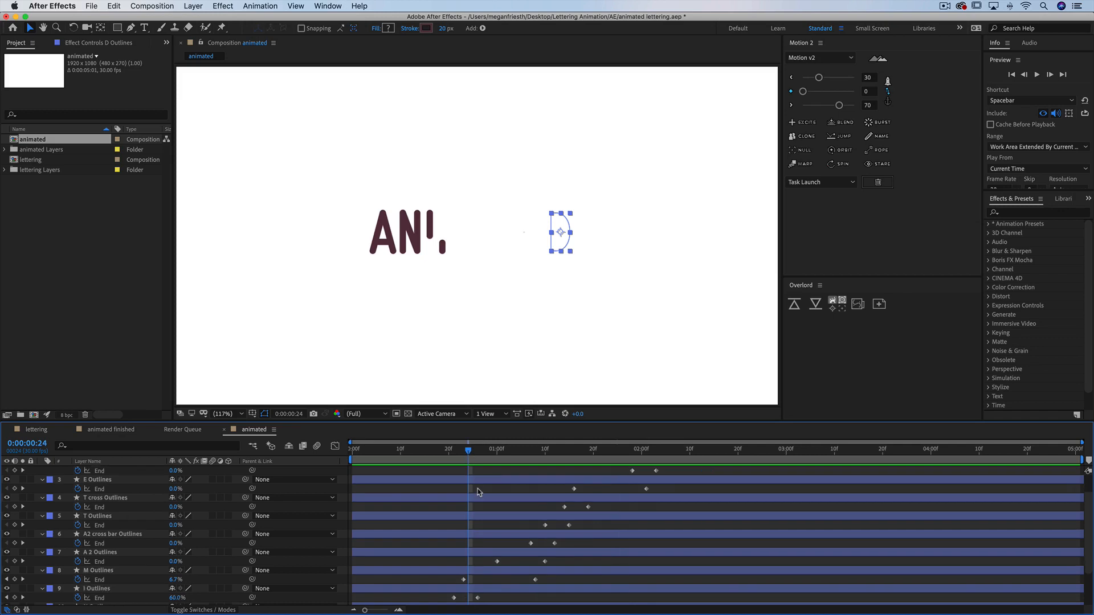
scroll(477, 488, down, 5)
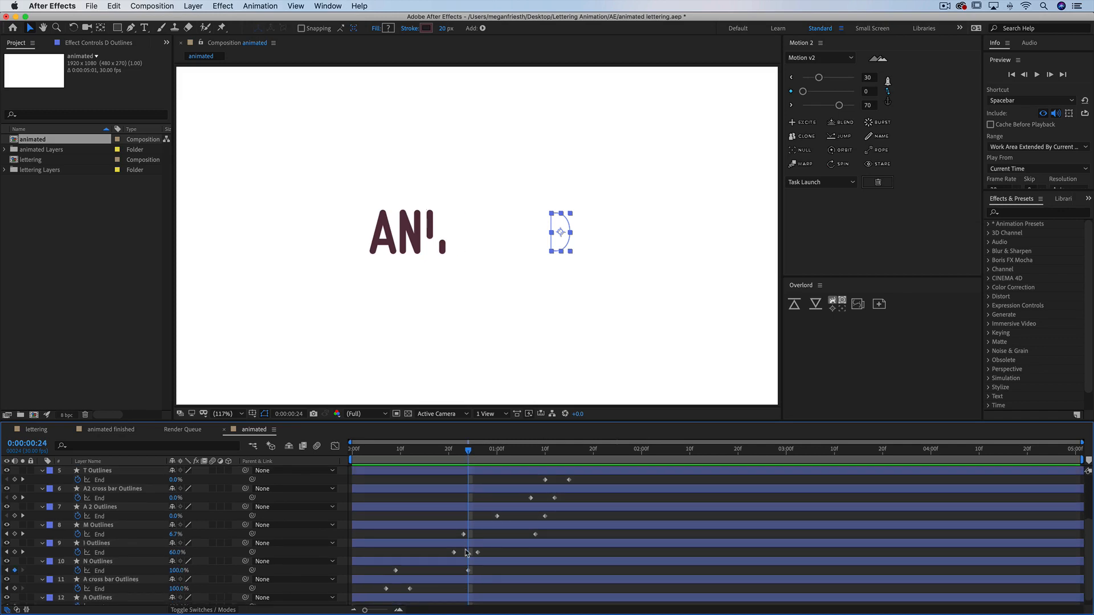
Shift the M trim keyframes earlier and retime the A 2 End keyframes so the I, M and A overlap
click(112, 546)
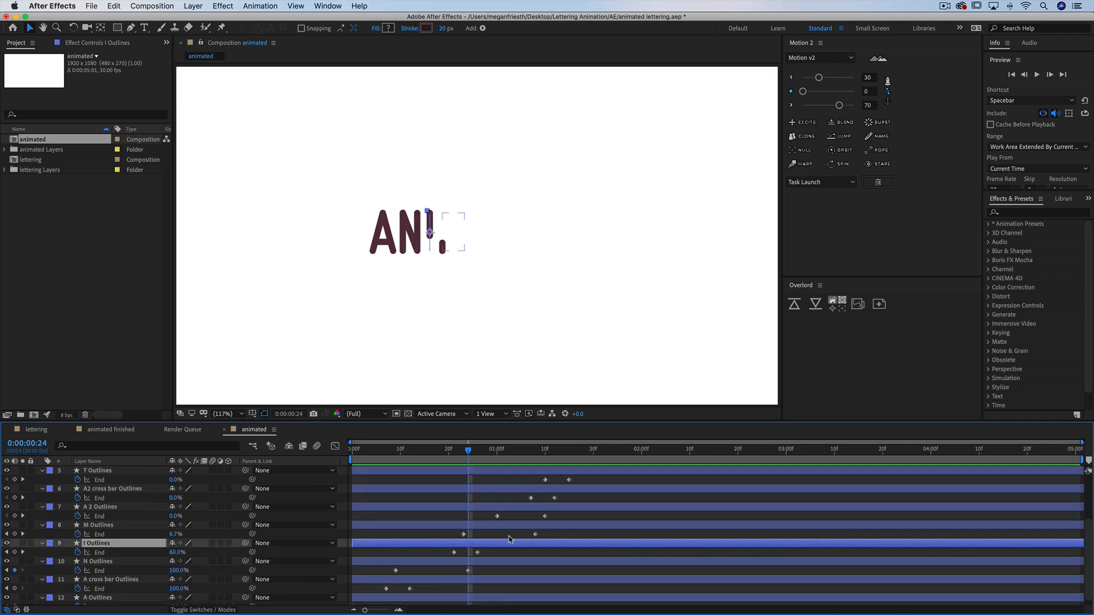
click(506, 528)
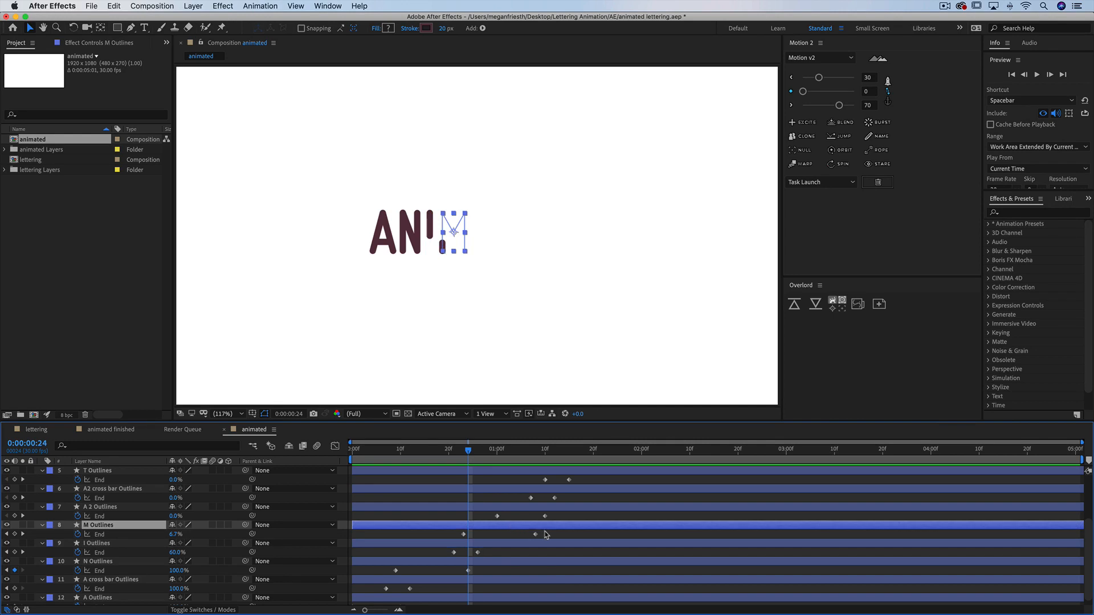
drag(546, 535, 471, 536)
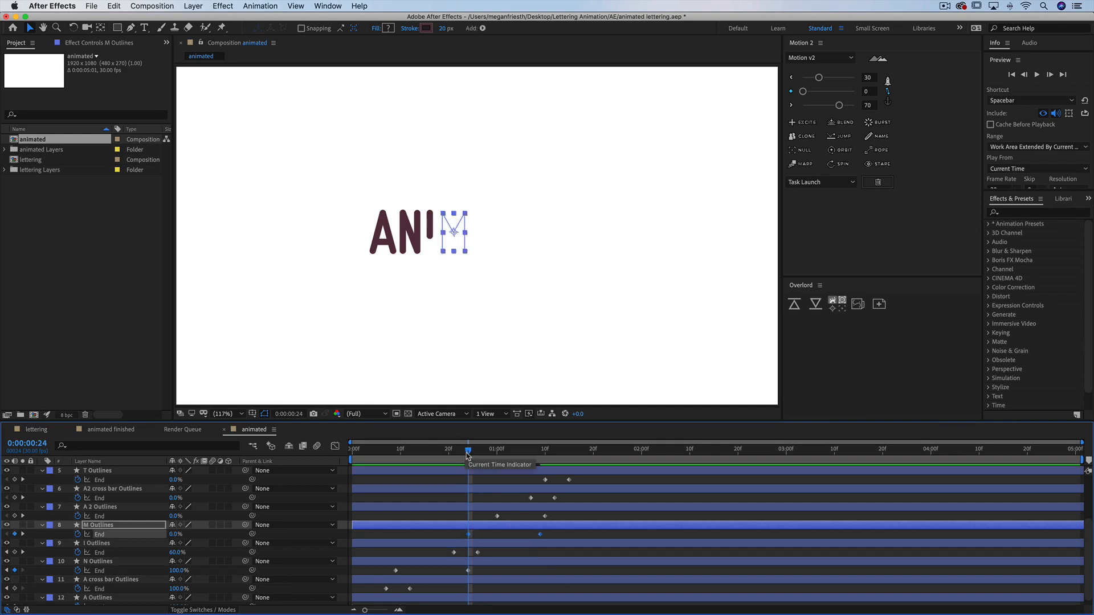
mouse_move(469, 451)
mouse_down()
mouse_move(525, 460)
mouse_move(514, 461)
mouse_up()
drag(555, 511, 508, 520)
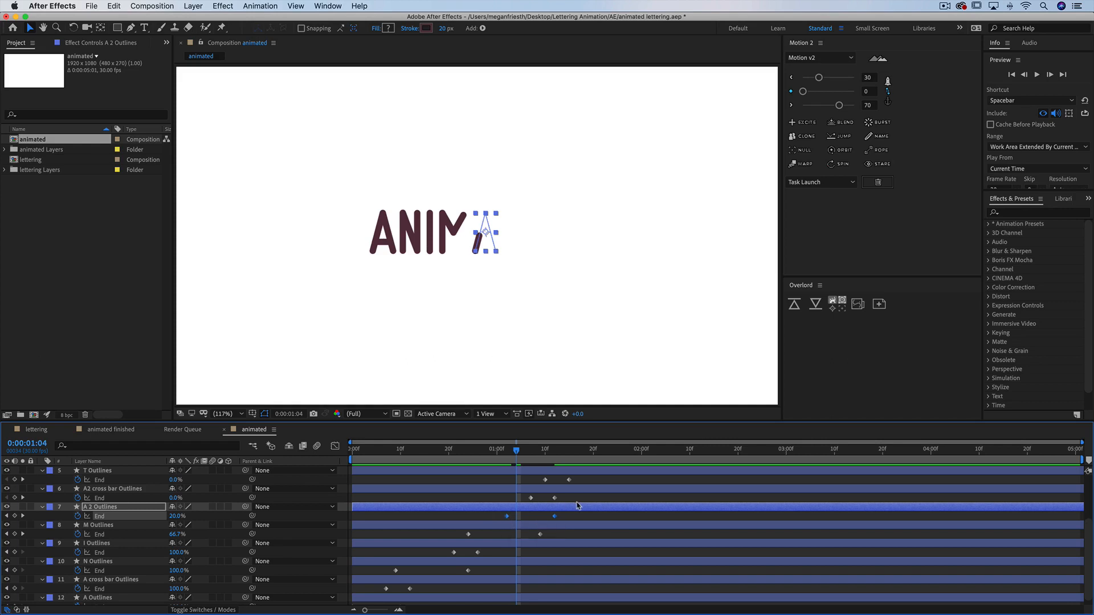
Select the trim keyframes from A2 cross bar up to D, nudge them slightly later, and play back the animation
scroll(552, 496, up, 3)
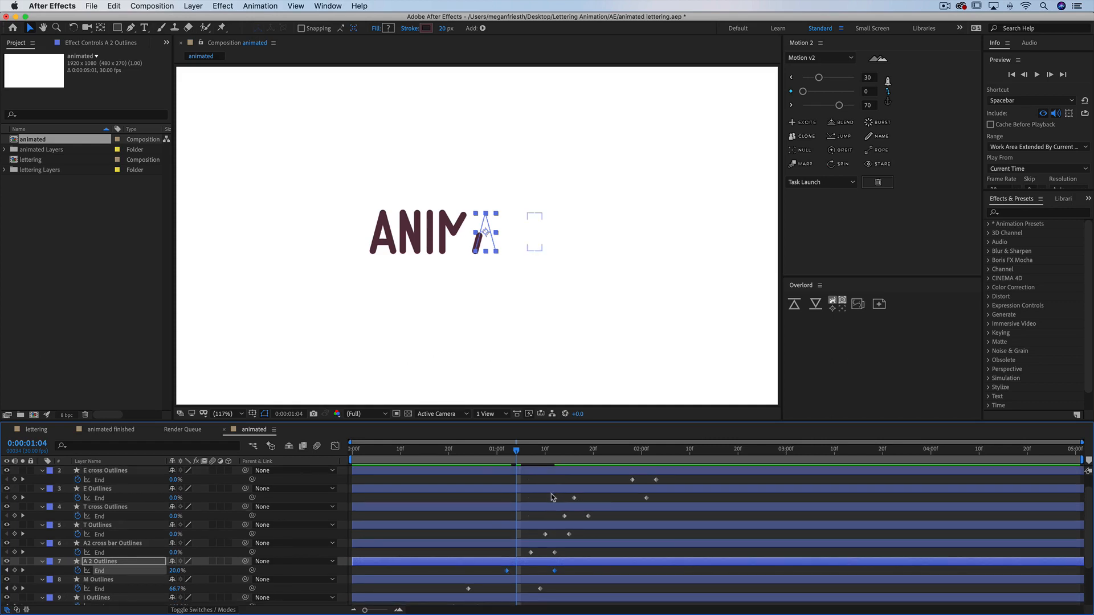
scroll(551, 530, up, 1)
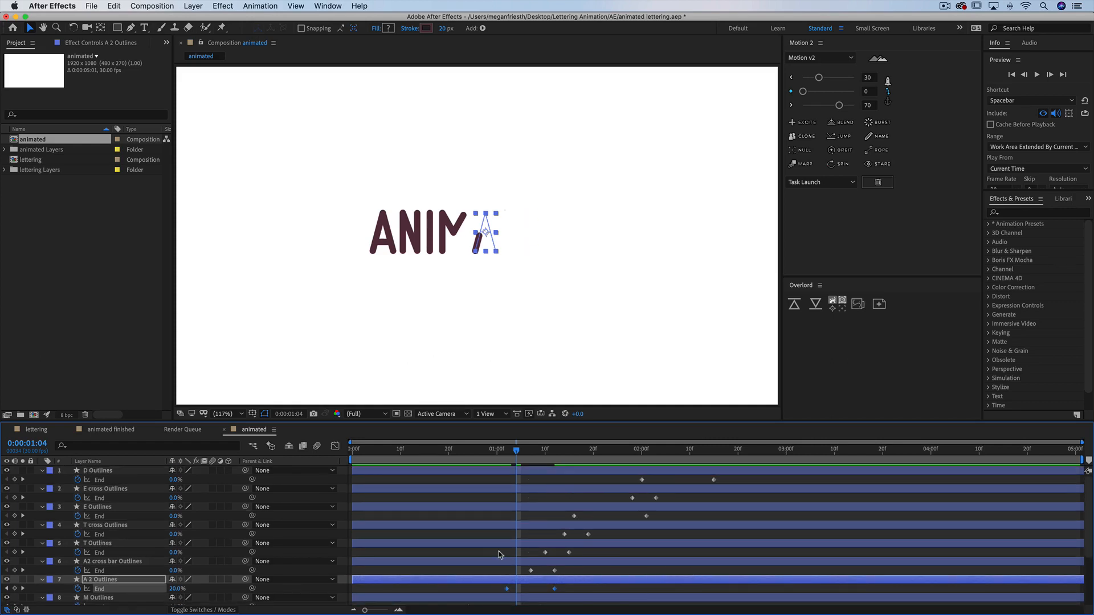
drag(478, 569, 871, 456)
drag(530, 572, 534, 575)
click(526, 572)
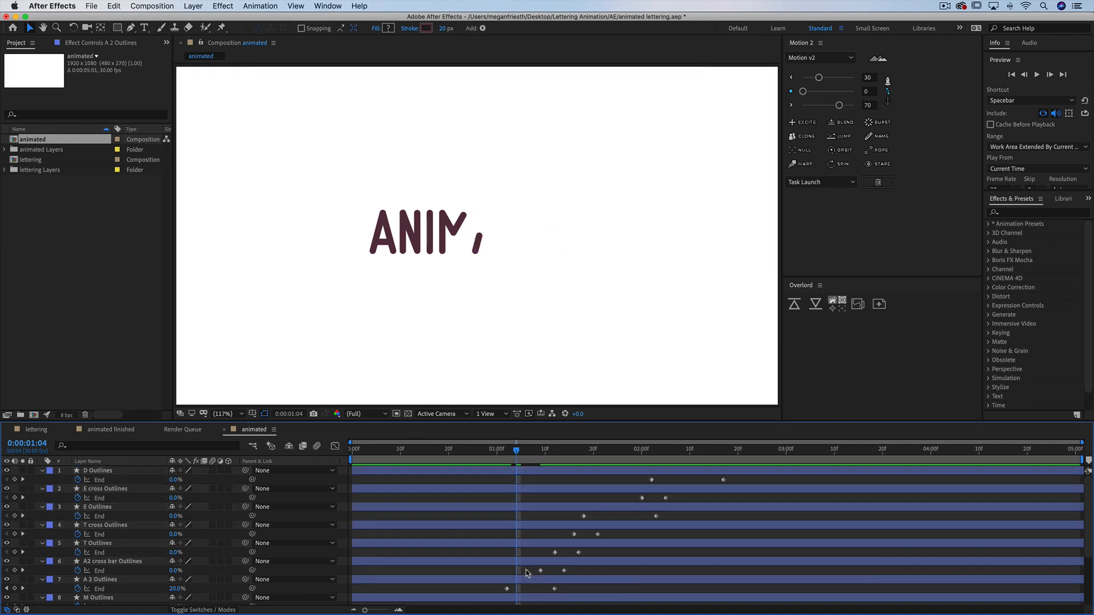
click(488, 450)
key(space)
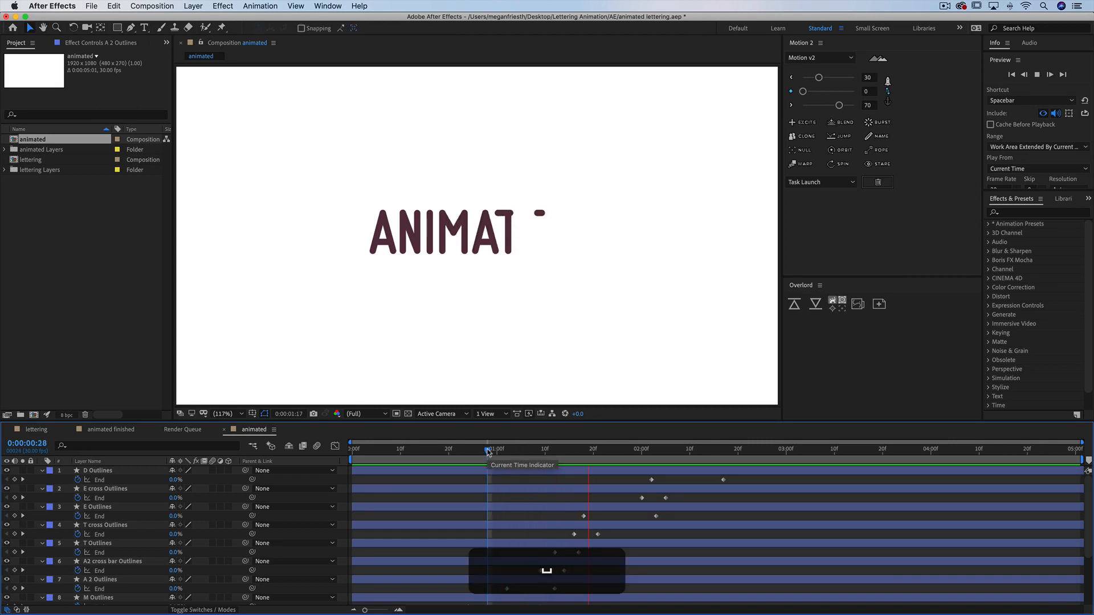